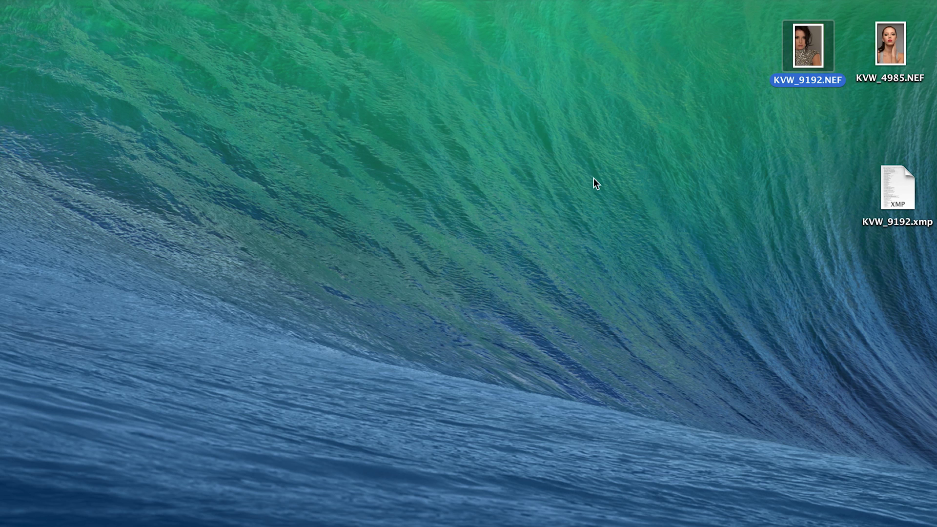
# Open KVW_9192.NEF from the desktop and bring it from Camera Raw into Photoshop with the current raw settings
pyautogui.click(761, 191)
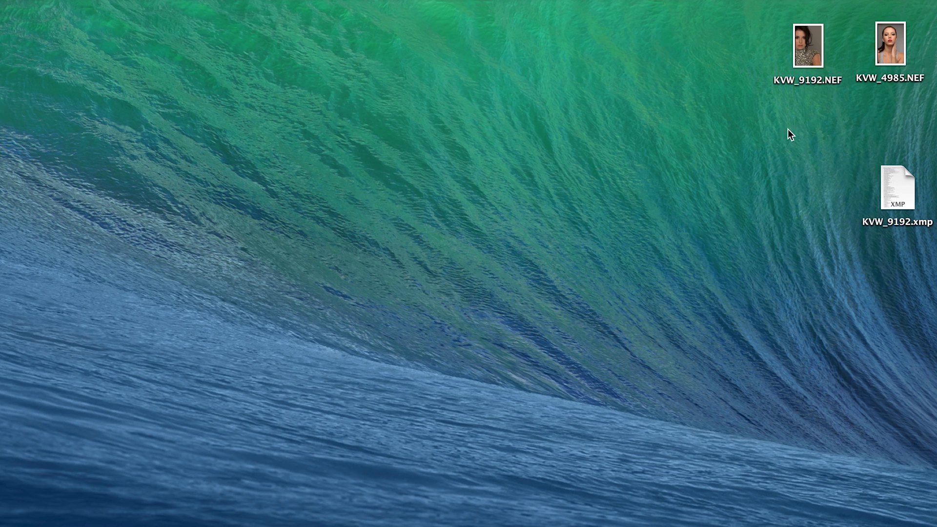
pyautogui.click(807, 55)
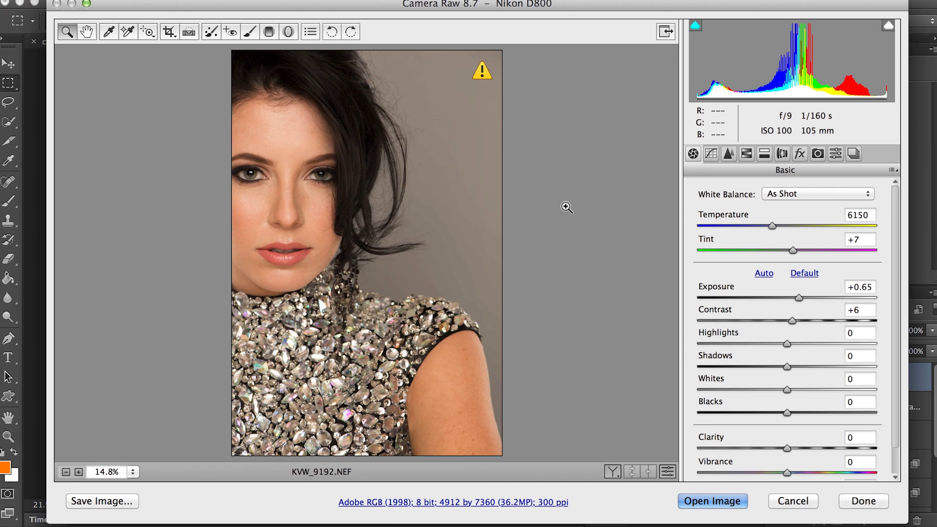
pyautogui.click(717, 500)
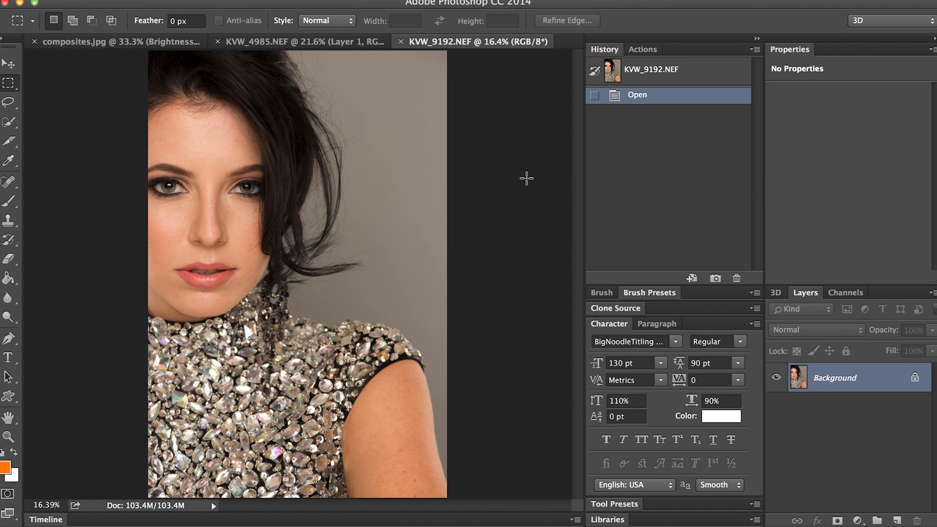
# Run the Color Cast action from the Light Shapers Magazine action set
pyautogui.click(643, 50)
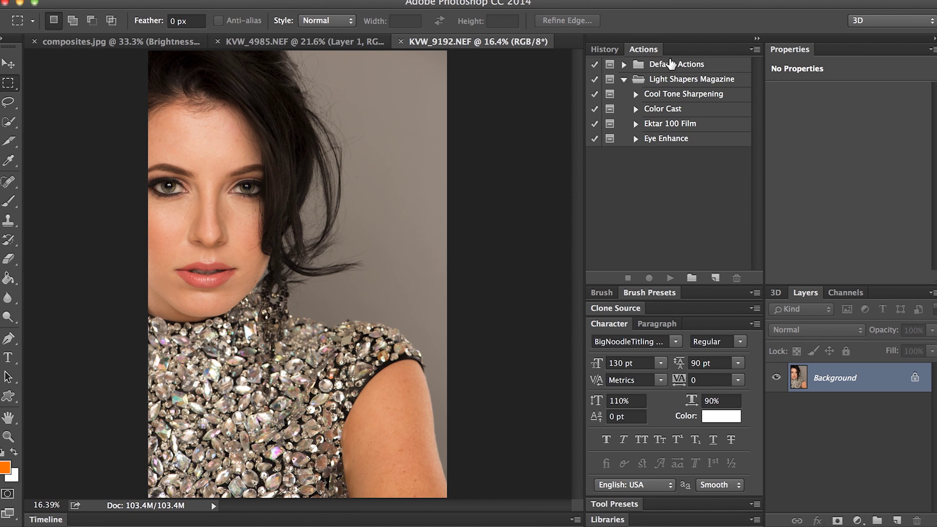
pyautogui.click(688, 110)
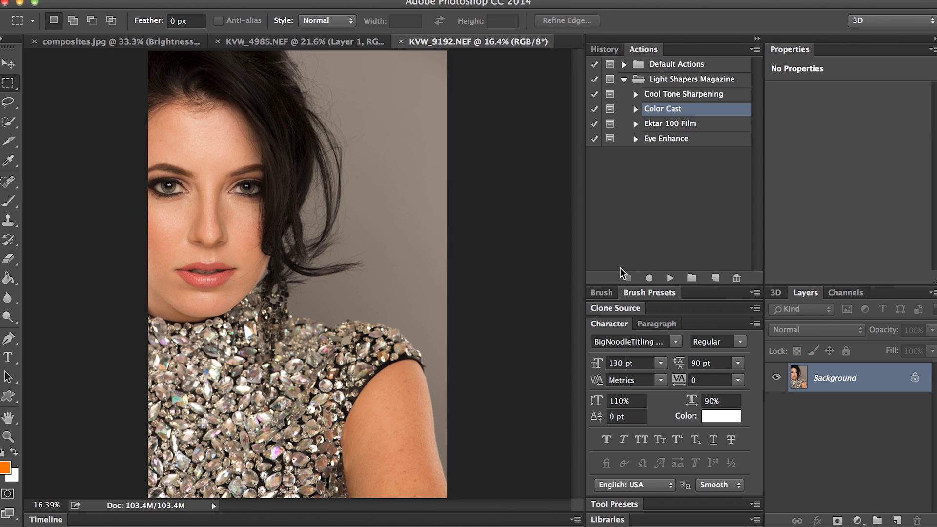
pyautogui.click(670, 278)
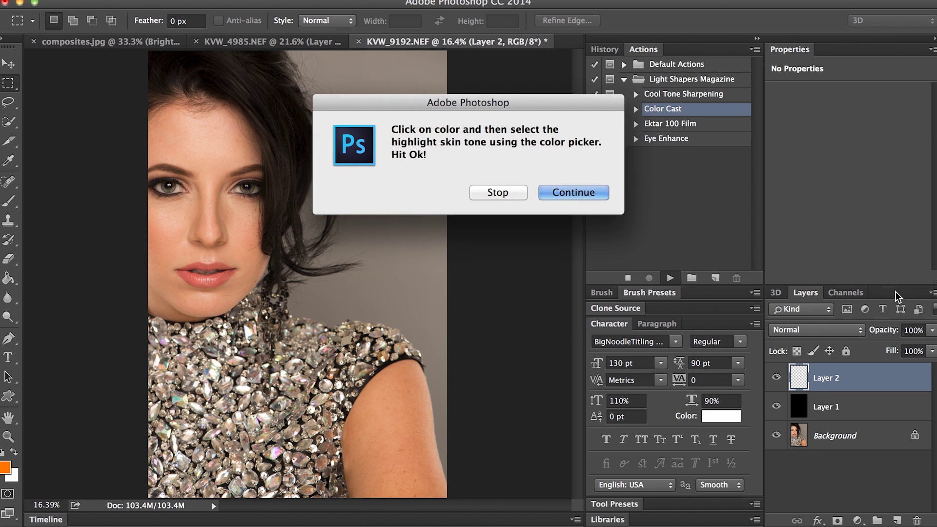
# Continue the action and fill the highlight layer with a highlight skin tone sampled from the cheek, in Normal mode at 100% opacity
pyautogui.click(576, 192)
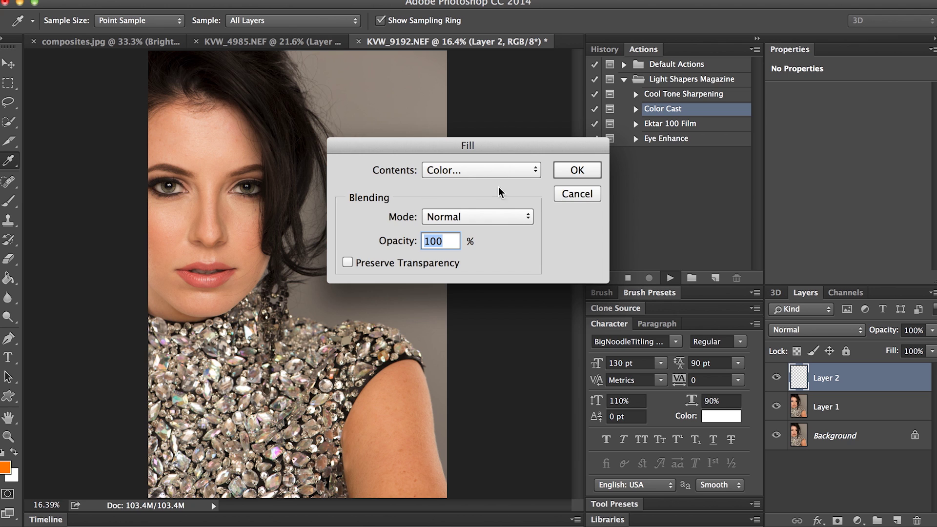
pyautogui.click(477, 177)
pyautogui.click(473, 172)
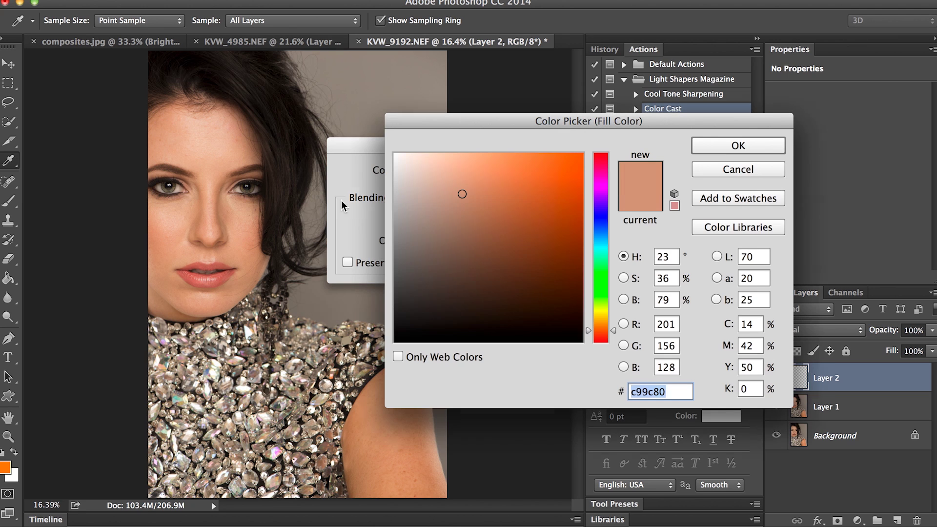
pyautogui.moveTo(178, 211); pyautogui.dragTo(174, 204)
pyautogui.click(170, 215)
pyautogui.click(711, 146)
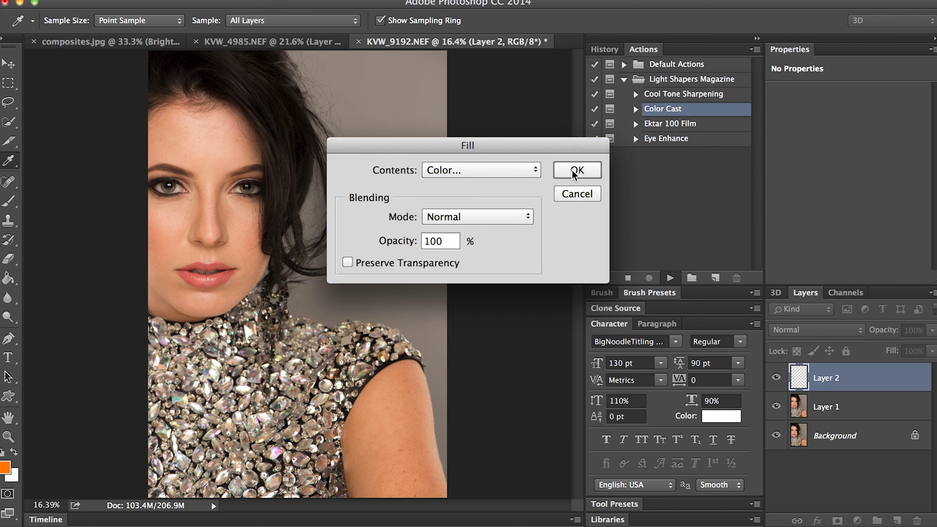
pyautogui.click(576, 170)
pyautogui.press('m')
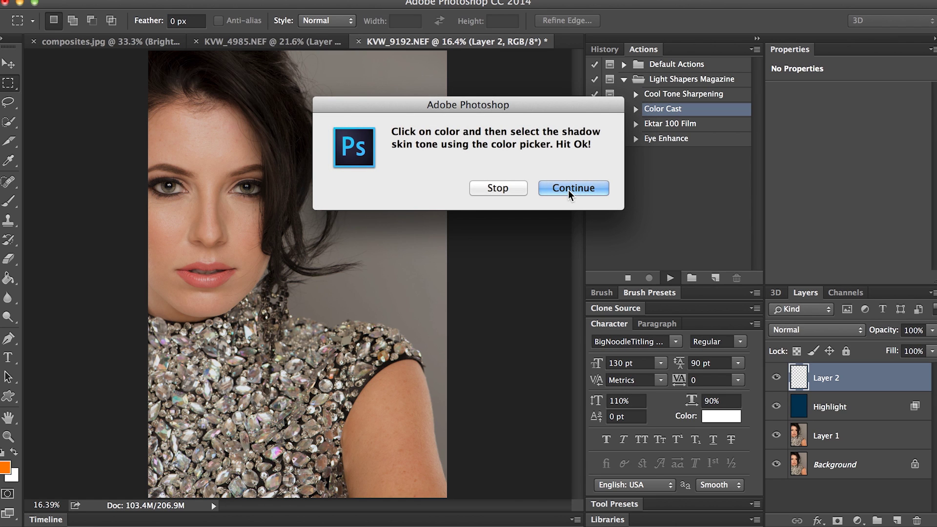
# Fill the shadow layer with a shadow skin tone sampled from the forehead near the hairline, and let the Color Cast action finish
pyautogui.click(570, 188)
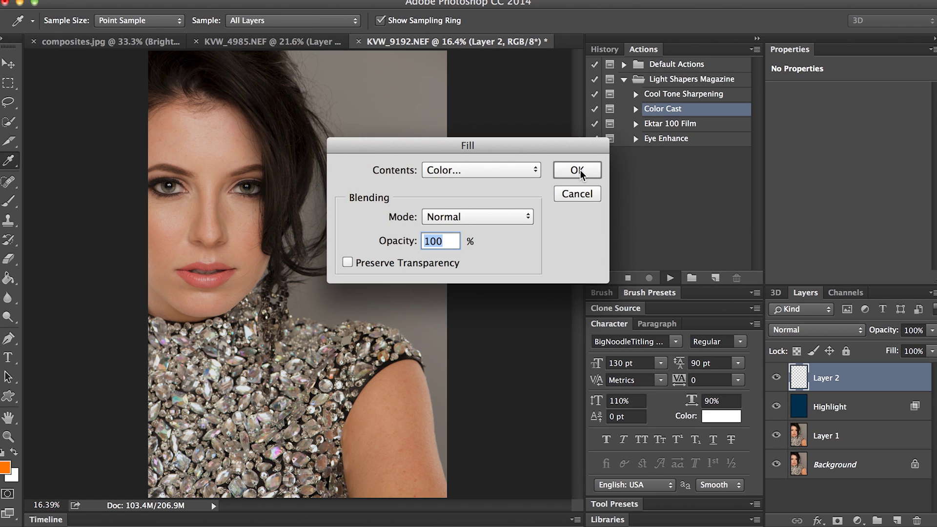
pyautogui.click(522, 170)
pyautogui.click(523, 169)
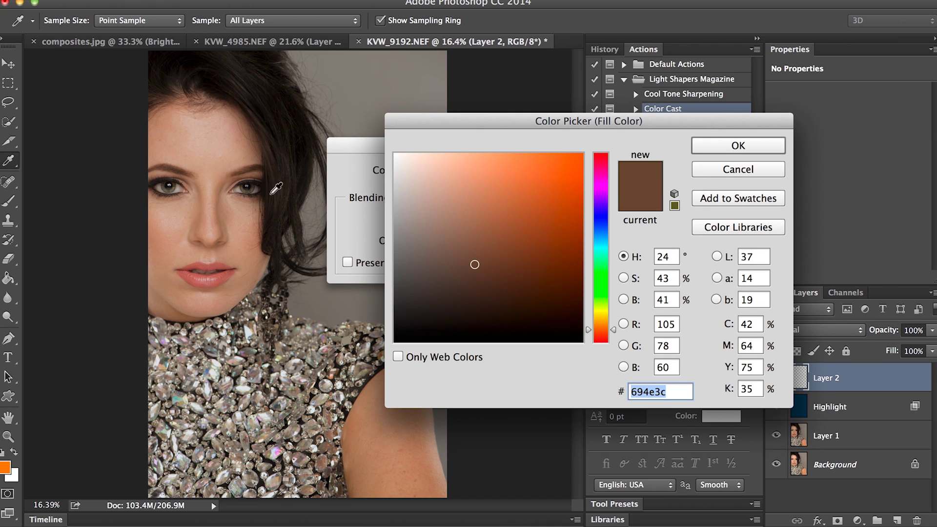
pyautogui.click(252, 150)
pyautogui.moveTo(251, 149); pyautogui.dragTo(254, 145)
pyautogui.click(701, 146)
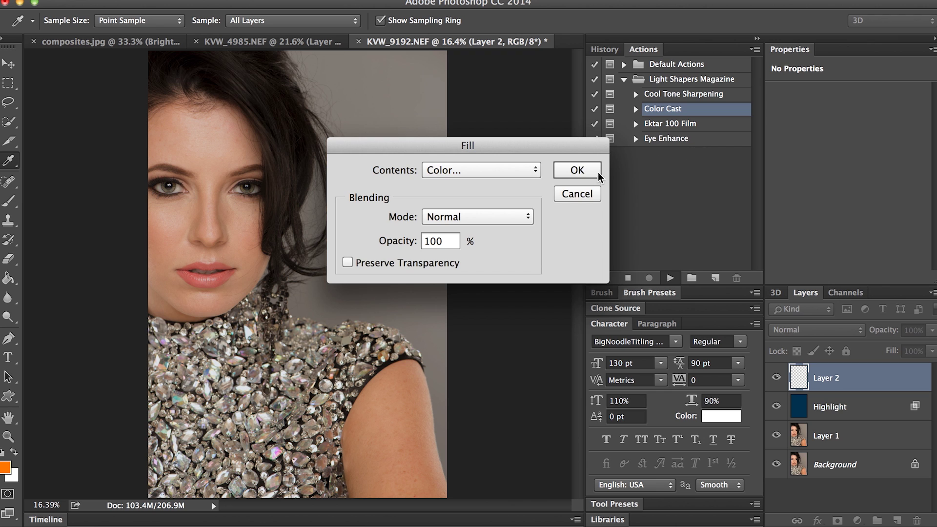
pyautogui.click(580, 171)
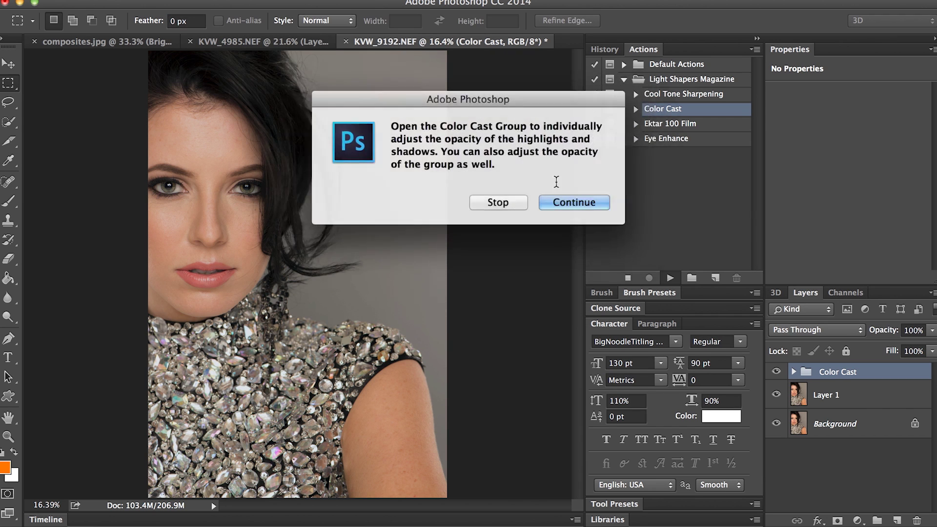
pyautogui.click(574, 203)
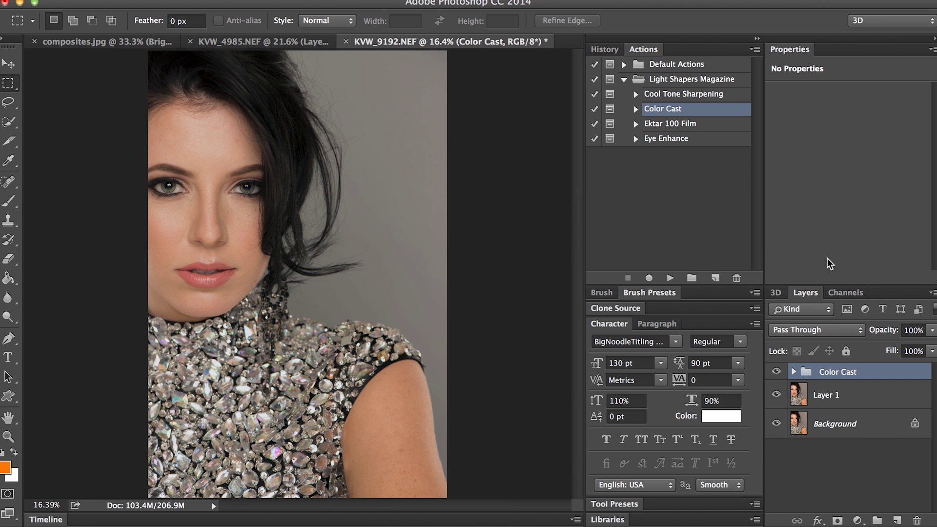
# Toggle the visibility of the Color Cast group to compare the portrait before and after the correction
pyautogui.click(778, 374)
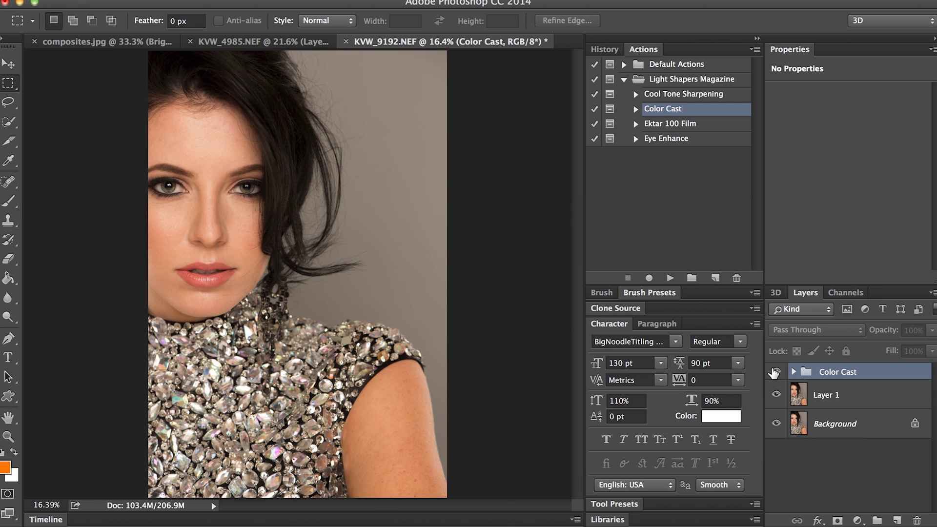
pyautogui.click(775, 373)
pyautogui.click(775, 373)
pyautogui.click(775, 373)
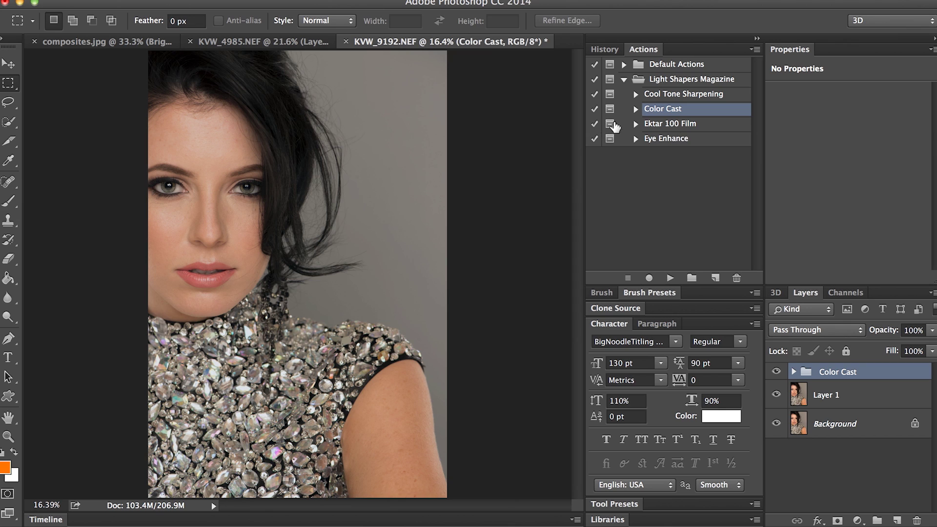
# Run the Eye Enhance action and stop it at the pause for painting on the Eye Highlights layer
pyautogui.click(702, 140)
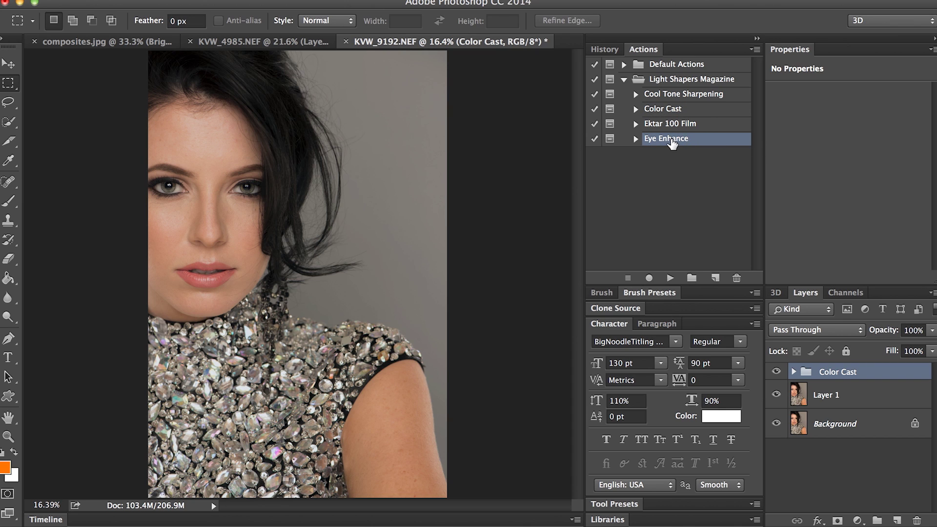
pyautogui.click(670, 278)
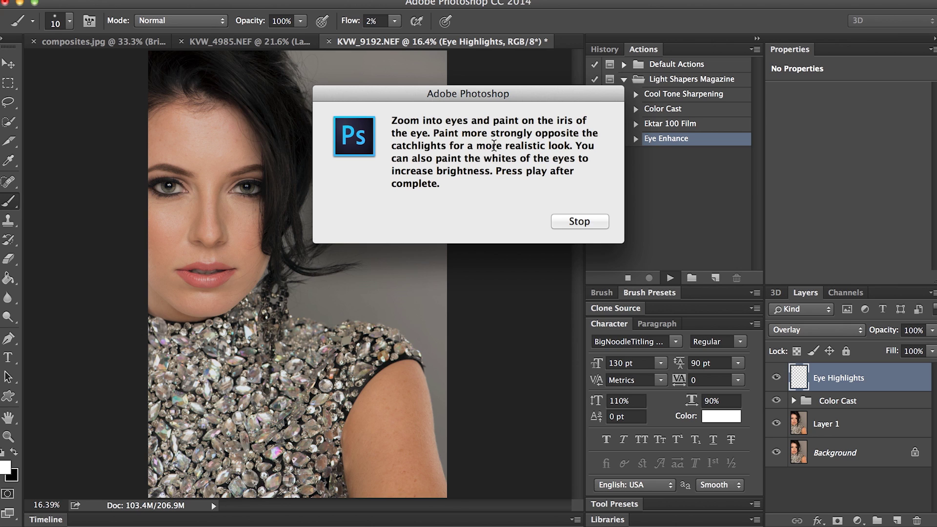
pyautogui.click(577, 222)
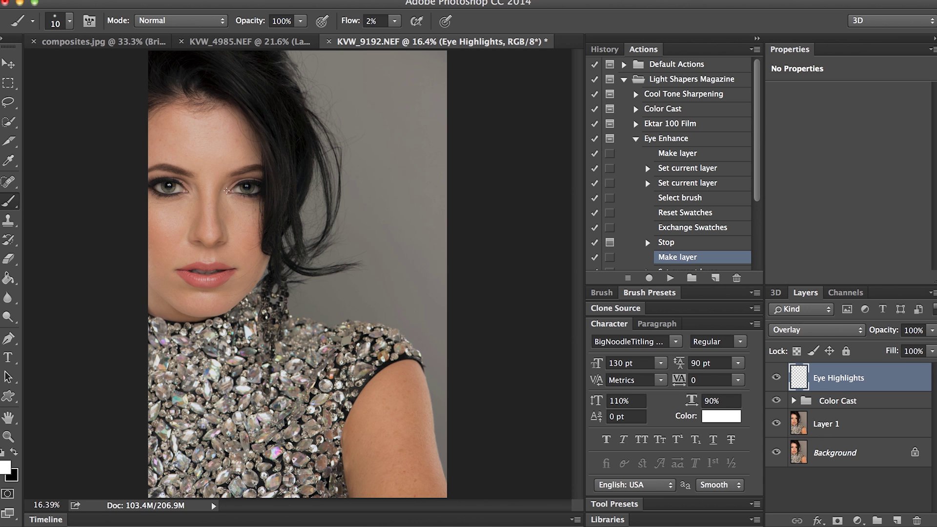
# Brighten the iris of the eye beside the loose hair by painting white with a 35 px brush on the Eye Highlights layer
pyautogui.scroll(8, 225, 191)
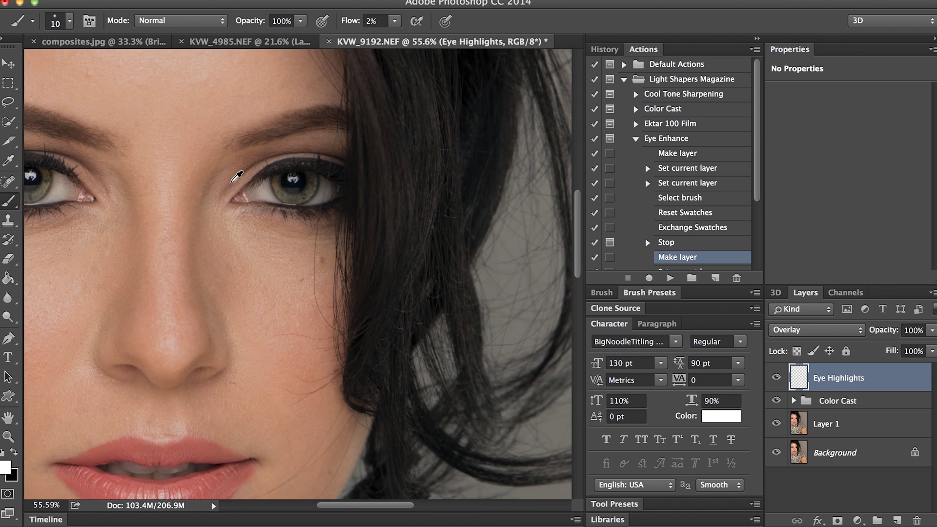
pyautogui.scroll(4, 232, 181)
pyautogui.hscroll(10, 513, 261)
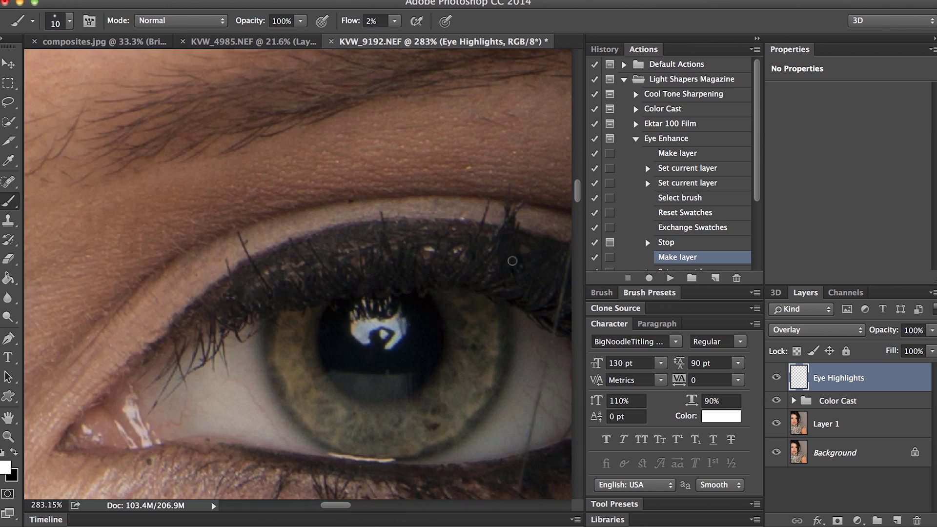
pyautogui.scroll(-3, 512, 261)
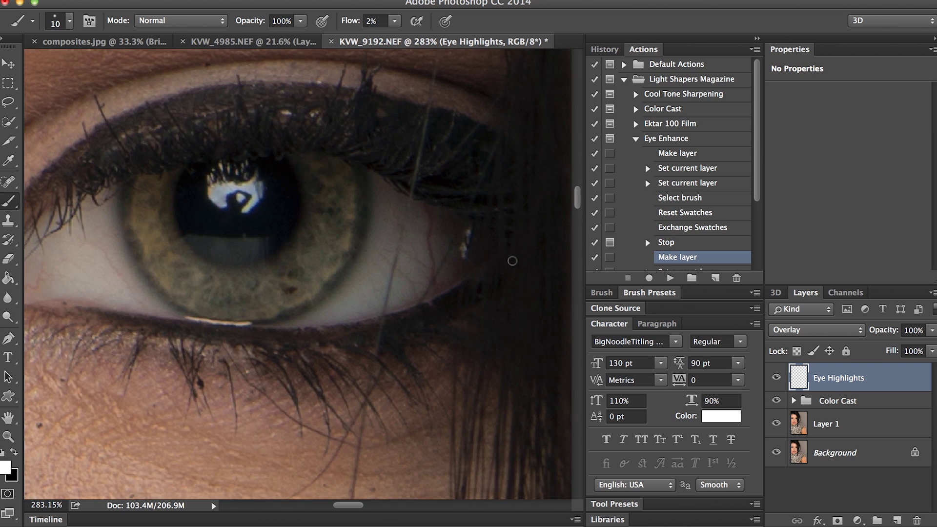
pyautogui.press(']')
pyautogui.press(']')
pyautogui.press(']')
pyautogui.moveTo(327, 184)
pyautogui.mouseDown()
pyautogui.moveTo(343, 200)
pyautogui.moveTo(316, 248)
pyautogui.moveTo(280, 272)
pyautogui.moveTo(297, 270)
pyautogui.moveTo(279, 284)
pyautogui.moveTo(243, 289)
pyautogui.moveTo(283, 271)
pyautogui.mouseUp()
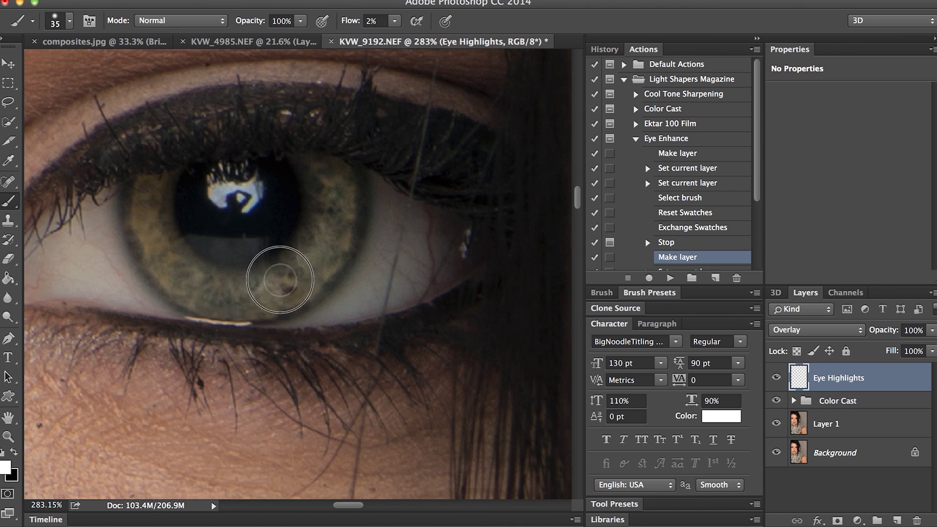
# Build up the brightness around the sides and lower part of the same iris with a smaller, 25 px brush
pyautogui.press('[')
pyautogui.moveTo(149, 212)
pyautogui.mouseDown()
pyautogui.moveTo(146, 188)
pyautogui.moveTo(189, 286)
pyautogui.moveTo(250, 296)
pyautogui.moveTo(258, 285)
pyautogui.moveTo(242, 282)
pyautogui.moveTo(254, 297)
pyautogui.moveTo(296, 282)
pyautogui.moveTo(273, 295)
pyautogui.mouseUp()
pyautogui.press('p')
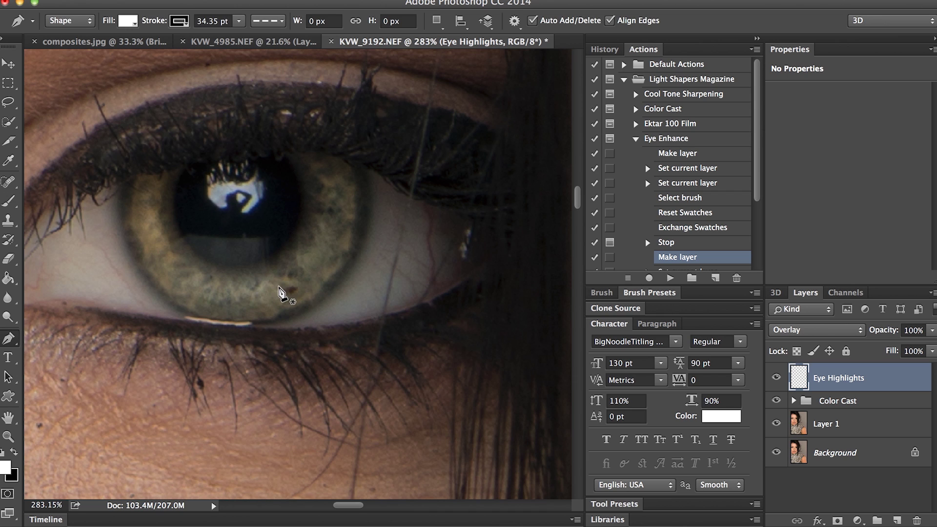
pyautogui.press('b')
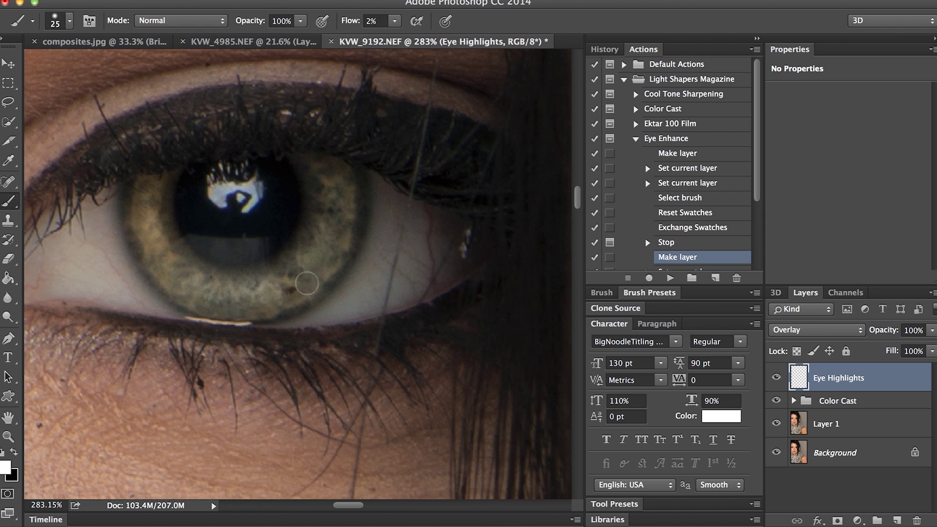
pyautogui.moveTo(321, 234)
pyautogui.mouseDown()
pyautogui.moveTo(318, 224)
pyautogui.moveTo(311, 256)
pyautogui.moveTo(332, 205)
pyautogui.moveTo(337, 223)
pyautogui.mouseUp()
pyautogui.press(']')
pyautogui.moveTo(335, 235)
pyautogui.mouseDown()
pyautogui.moveTo(235, 284)
pyautogui.moveTo(283, 274)
pyautogui.moveTo(286, 294)
pyautogui.moveTo(222, 296)
pyautogui.moveTo(286, 271)
pyautogui.moveTo(219, 299)
pyautogui.moveTo(205, 293)
pyautogui.moveTo(296, 280)
pyautogui.mouseUp()
pyautogui.moveTo(253, 205)
pyautogui.mouseDown()
pyautogui.moveTo(235, 189)
pyautogui.moveTo(248, 175)
pyautogui.moveTo(230, 172)
pyautogui.moveTo(249, 189)
pyautogui.moveTo(224, 206)
pyautogui.moveTo(226, 229)
pyautogui.mouseUp()
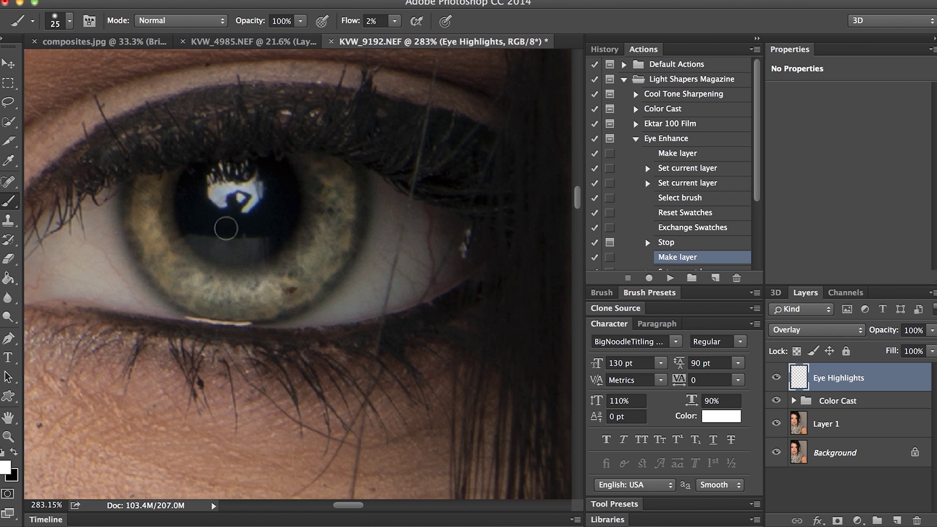
pyautogui.moveTo(221, 300)
pyautogui.mouseDown()
pyautogui.moveTo(231, 237)
pyautogui.moveTo(211, 281)
pyautogui.moveTo(269, 292)
pyautogui.mouseUp()
pyautogui.press(']')
pyautogui.press('[')
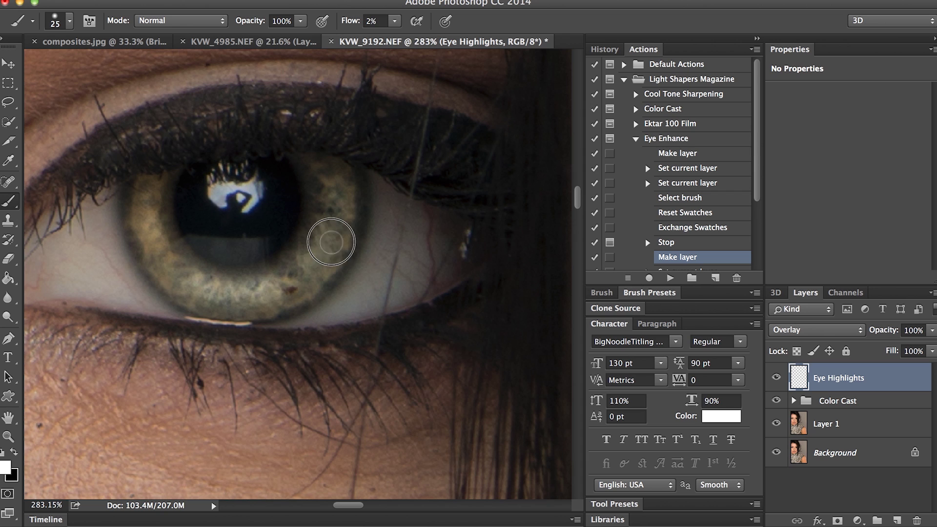
# Brighten the white of the same eye on both sides of the iris with a 50 px brush
pyautogui.press(']')
pyautogui.press(']')
pyautogui.press(']')
pyautogui.hscroll(-5, 113, 258)
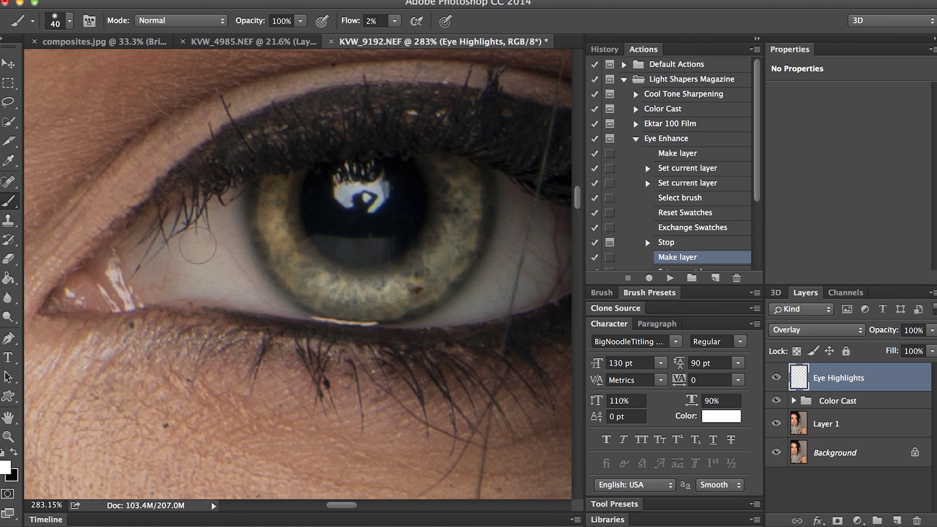
pyautogui.press(']')
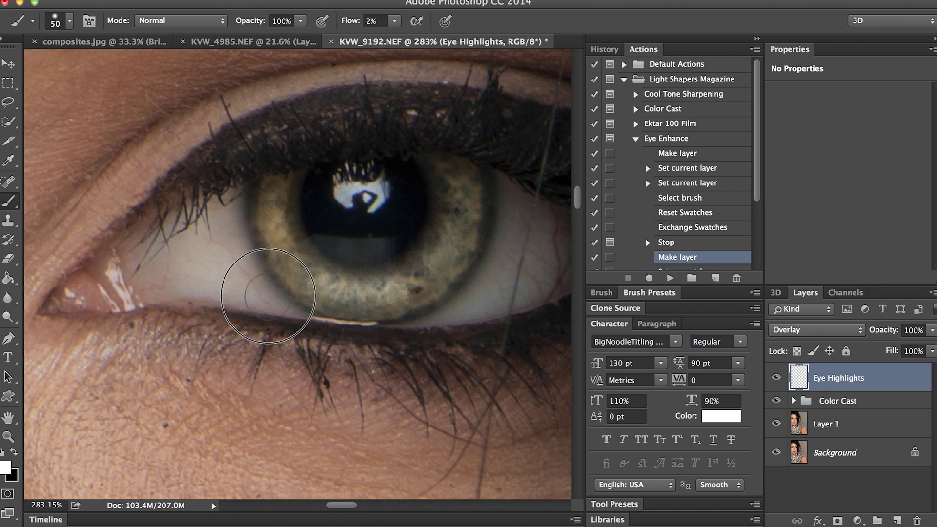
pyautogui.moveTo(441, 313)
pyautogui.mouseDown()
pyautogui.moveTo(530, 304)
pyautogui.moveTo(553, 289)
pyautogui.moveTo(538, 292)
pyautogui.moveTo(514, 220)
pyautogui.moveTo(521, 191)
pyautogui.moveTo(493, 278)
pyautogui.moveTo(540, 248)
pyautogui.moveTo(548, 279)
pyautogui.mouseUp()
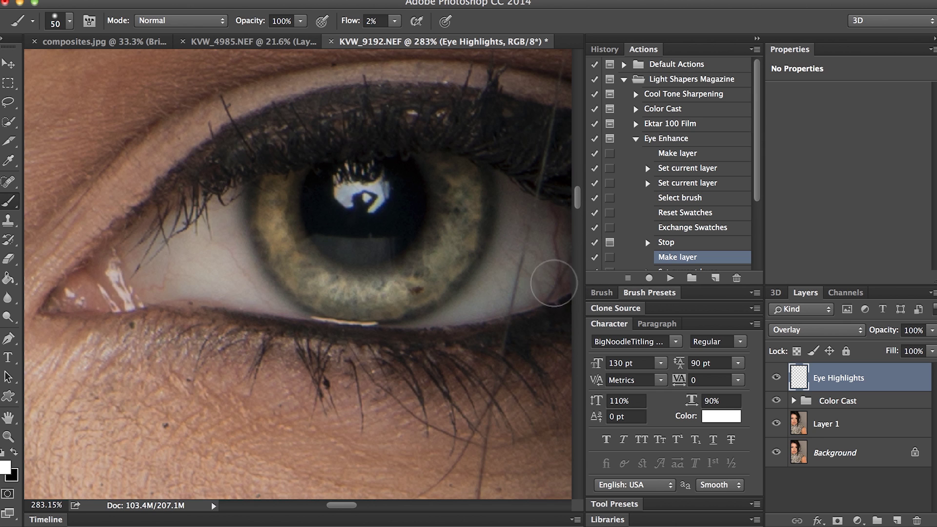
# Brighten the white of the other eye with the 50 px brush
pyautogui.hscroll(-10, 339, 296)
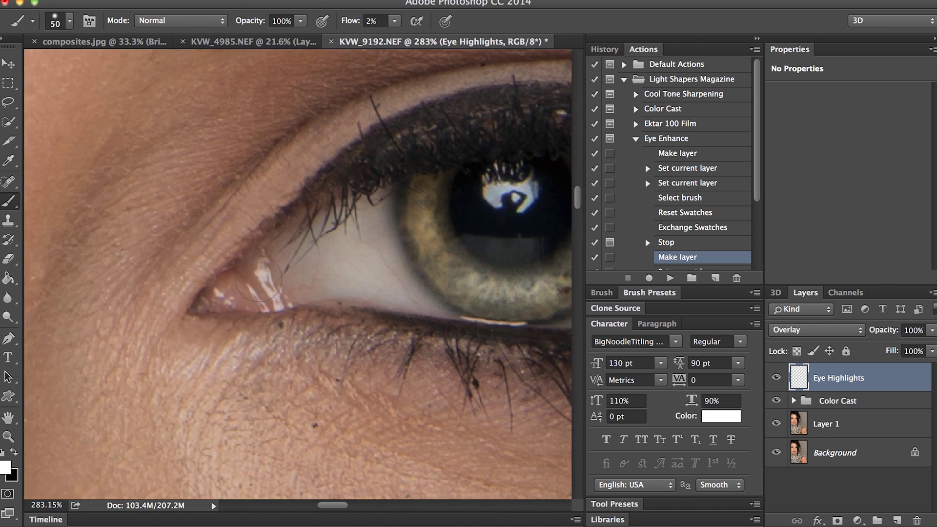
pyautogui.hscroll(10, 258, 279)
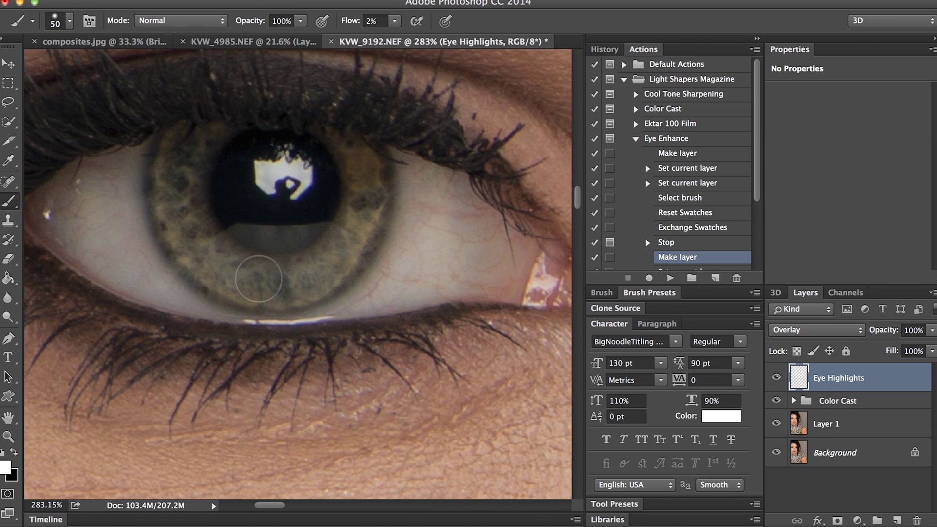
pyautogui.moveTo(142, 141)
pyautogui.mouseDown()
pyautogui.moveTo(54, 188)
pyautogui.moveTo(61, 199)
pyautogui.moveTo(116, 188)
pyautogui.moveTo(97, 238)
pyautogui.moveTo(127, 282)
pyautogui.moveTo(191, 301)
pyautogui.moveTo(283, 310)
pyautogui.moveTo(373, 302)
pyautogui.moveTo(431, 244)
pyautogui.moveTo(425, 171)
pyautogui.moveTo(427, 260)
pyautogui.moveTo(472, 258)
pyautogui.moveTo(502, 238)
pyautogui.moveTo(536, 242)
pyautogui.mouseUp()
# Brighten both sides of the iris of the eye away from the loose hair with a 25 px white brush
pyautogui.press('[')
pyautogui.press('[')
pyautogui.press('[')
pyautogui.press('[')
pyautogui.press('[')
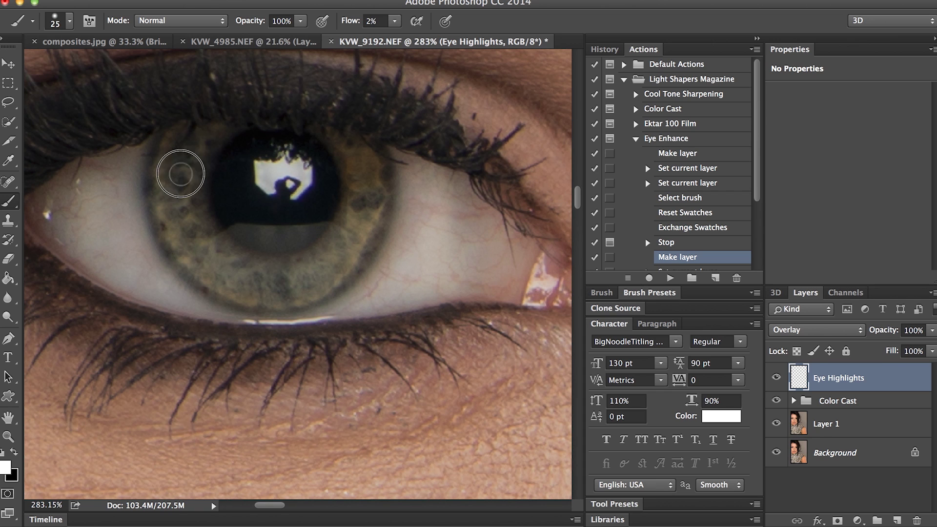
pyautogui.moveTo(176, 155)
pyautogui.mouseDown()
pyautogui.moveTo(169, 183)
pyautogui.moveTo(184, 174)
pyautogui.moveTo(188, 235)
pyautogui.mouseUp()
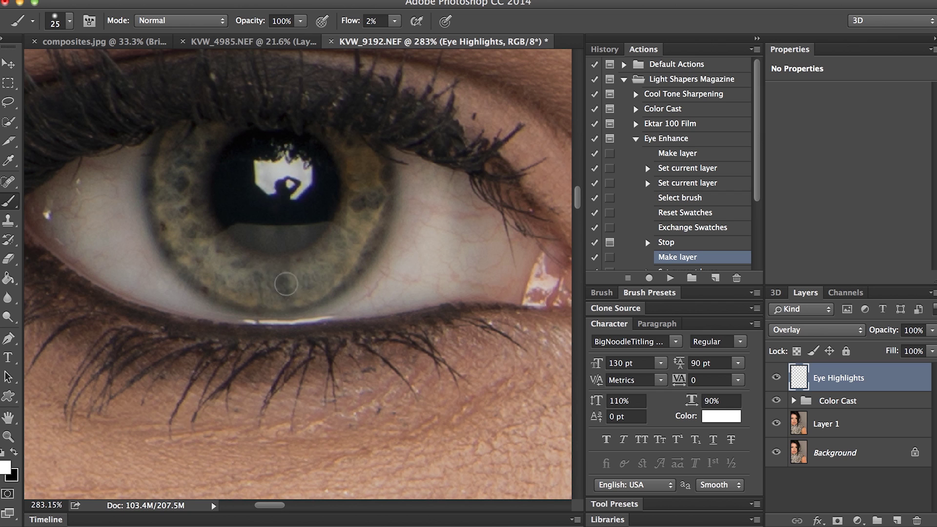
pyautogui.moveTo(363, 162)
pyautogui.mouseDown()
pyautogui.moveTo(358, 202)
pyautogui.moveTo(373, 160)
pyautogui.moveTo(357, 235)
pyautogui.moveTo(367, 187)
pyautogui.moveTo(325, 270)
pyautogui.moveTo(297, 276)
pyautogui.moveTo(329, 251)
pyautogui.moveTo(277, 282)
pyautogui.moveTo(231, 260)
pyautogui.moveTo(301, 278)
pyautogui.moveTo(235, 273)
pyautogui.moveTo(307, 290)
pyautogui.mouseUp()
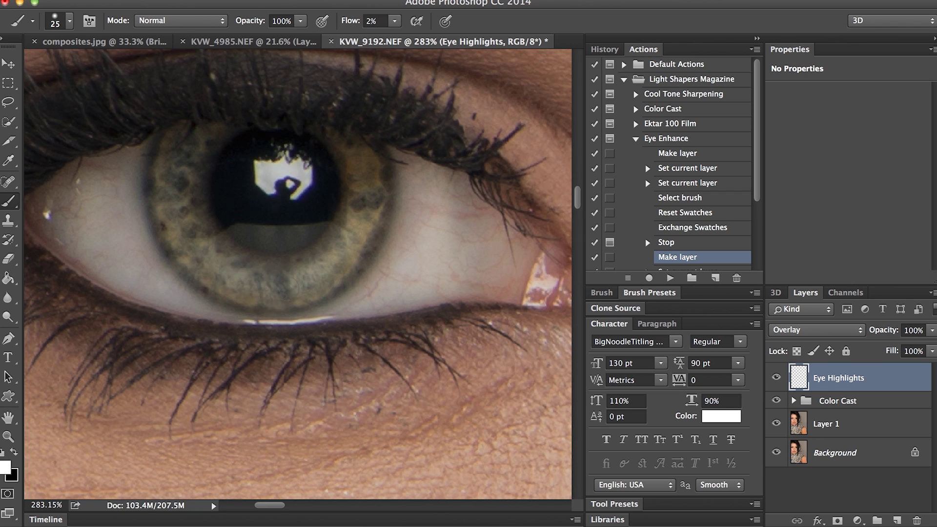
# Build up the brightness in the lower part of the same iris, reducing the brush to 15 px
pyautogui.press('[')
pyautogui.moveTo(226, 273)
pyautogui.mouseDown()
pyautogui.moveTo(295, 285)
pyautogui.moveTo(227, 265)
pyautogui.moveTo(323, 267)
pyautogui.moveTo(248, 273)
pyautogui.moveTo(302, 271)
pyautogui.moveTo(322, 284)
pyautogui.moveTo(334, 276)
pyautogui.moveTo(262, 286)
pyautogui.moveTo(221, 242)
pyautogui.moveTo(232, 259)
pyautogui.moveTo(217, 276)
pyautogui.moveTo(287, 287)
pyautogui.moveTo(362, 199)
pyautogui.moveTo(361, 174)
pyautogui.moveTo(342, 160)
pyautogui.moveTo(361, 161)
pyautogui.moveTo(371, 181)
pyautogui.moveTo(348, 217)
pyautogui.moveTo(366, 233)
pyautogui.moveTo(334, 245)
pyautogui.moveTo(175, 143)
pyautogui.moveTo(169, 198)
pyautogui.moveTo(178, 219)
pyautogui.moveTo(208, 243)
pyautogui.moveTo(205, 255)
pyautogui.moveTo(182, 191)
pyautogui.moveTo(196, 233)
pyautogui.moveTo(249, 275)
pyautogui.mouseUp()
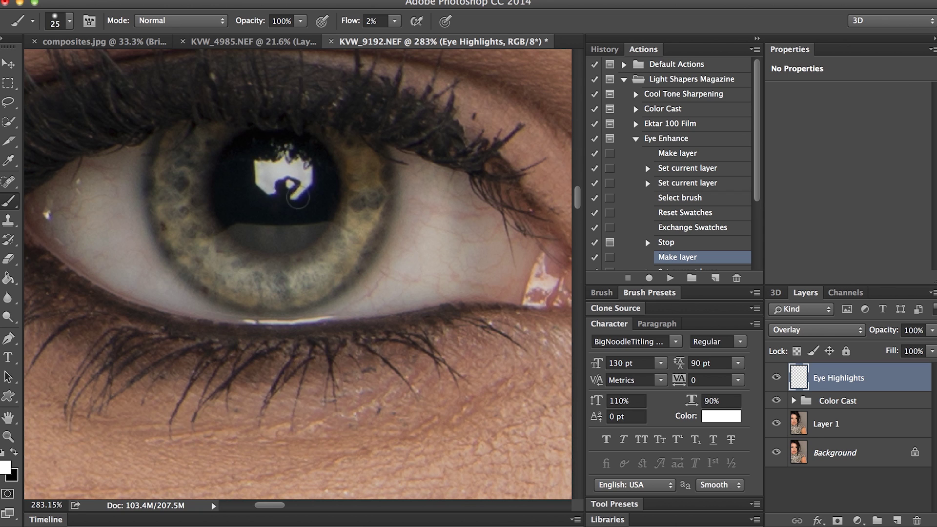
pyautogui.press('[')
pyautogui.moveTo(255, 288); pyautogui.dragTo(264, 290)
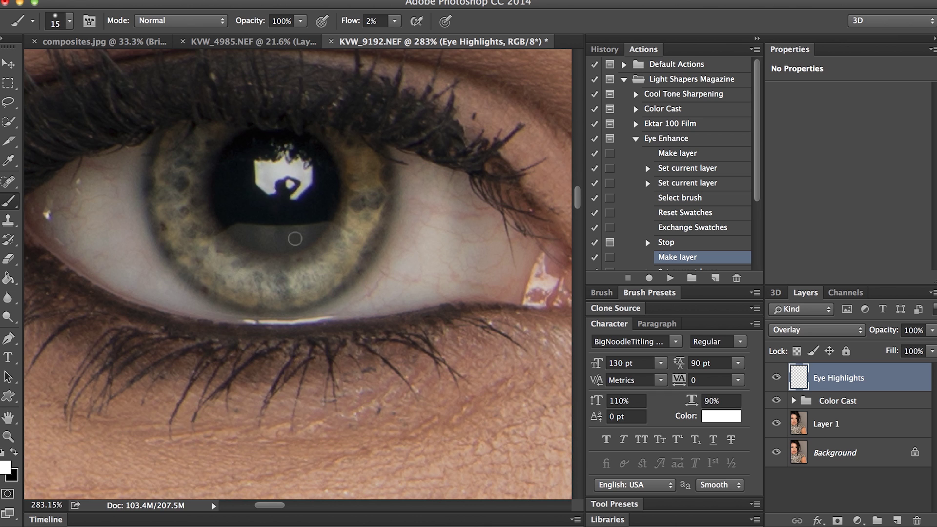
# Resume the Eye Enhance action to create the Eye Shadows layer and dismiss its instruction message
pyautogui.press('super+0')
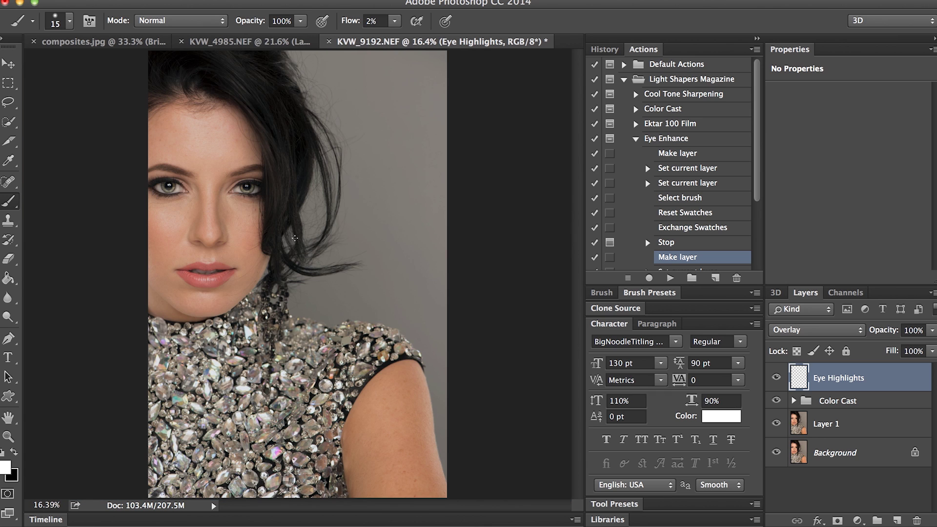
pyautogui.scroll(3, 157, 199)
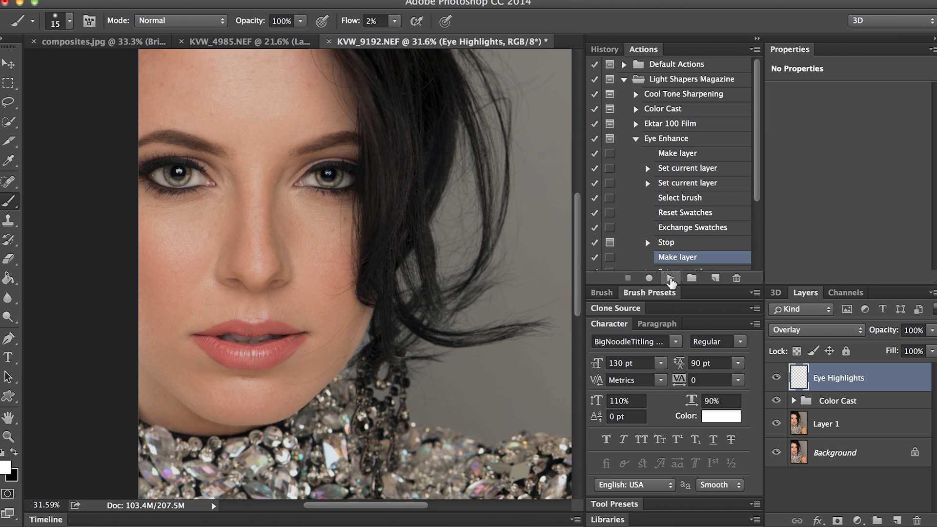
pyautogui.click(670, 279)
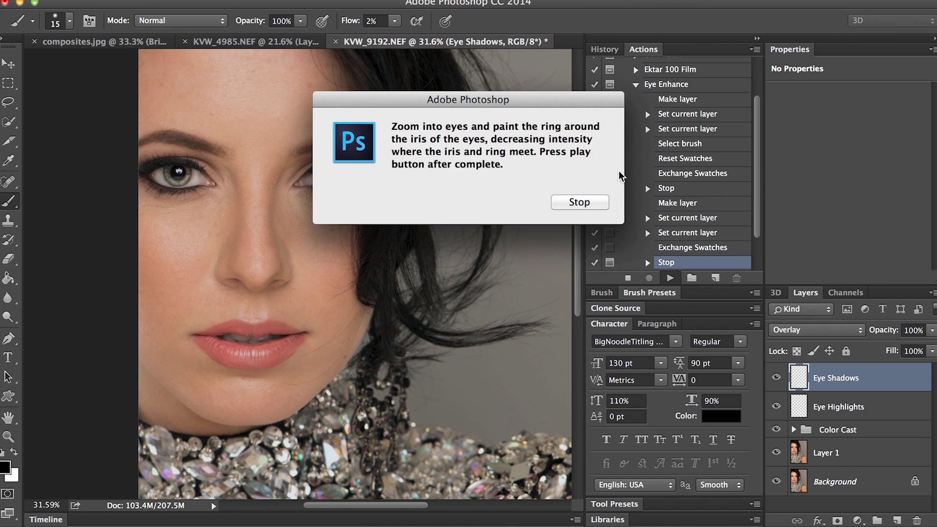
pyautogui.click(580, 205)
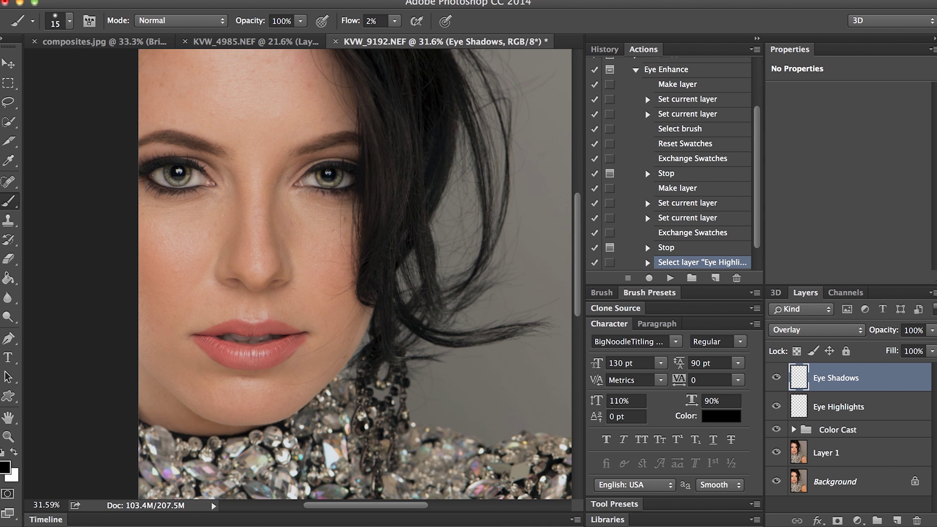
# On the Eye Shadows layer, darken the iris ring of the eye beside the loose hair with an 8 px black brush and its pupil at 15 px
pyautogui.scroll(8, 305, 196)
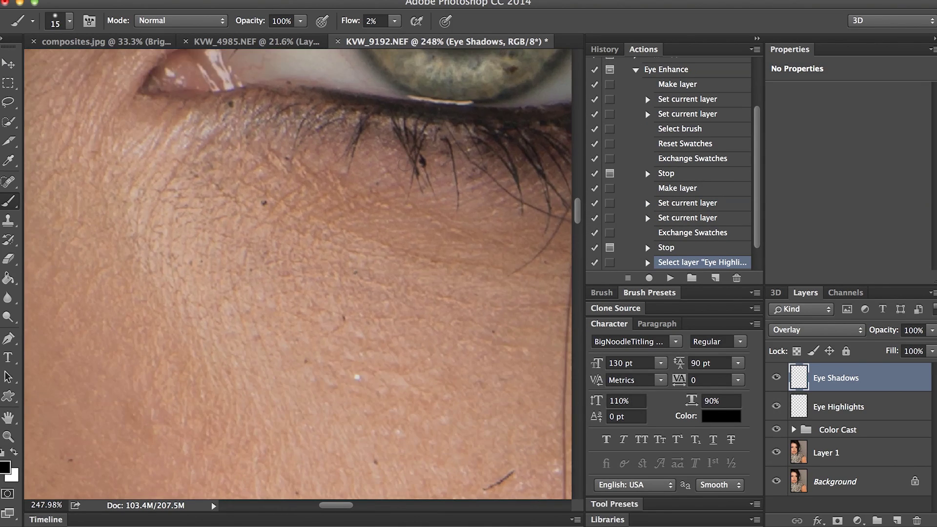
pyautogui.scroll(-3, 429, 150)
pyautogui.hscroll(3, 428, 150)
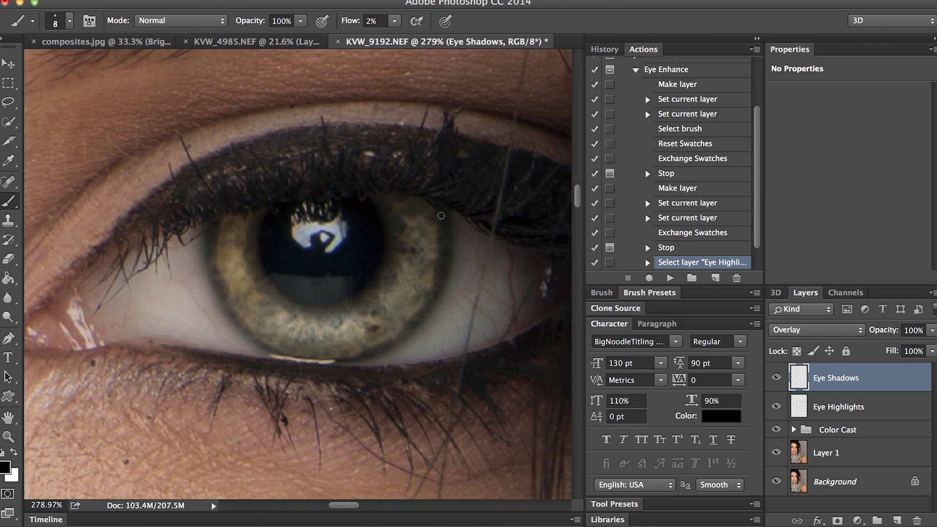
pyautogui.moveTo(442, 211)
pyautogui.mouseDown()
pyautogui.moveTo(429, 310)
pyautogui.moveTo(391, 346)
pyautogui.moveTo(353, 361)
pyautogui.moveTo(395, 346)
pyautogui.moveTo(434, 303)
pyautogui.moveTo(445, 273)
pyautogui.moveTo(447, 206)
pyautogui.mouseUp()
pyautogui.moveTo(252, 203)
pyautogui.mouseDown()
pyautogui.moveTo(224, 205)
pyautogui.moveTo(208, 234)
pyautogui.moveTo(208, 282)
pyautogui.moveTo(267, 353)
pyautogui.moveTo(217, 293)
pyautogui.moveTo(209, 244)
pyautogui.moveTo(220, 221)
pyautogui.mouseUp()
pyautogui.moveTo(217, 237)
pyautogui.mouseDown()
pyautogui.moveTo(219, 215)
pyautogui.moveTo(215, 260)
pyautogui.moveTo(254, 326)
pyautogui.moveTo(309, 355)
pyautogui.moveTo(358, 352)
pyautogui.moveTo(423, 304)
pyautogui.moveTo(435, 268)
pyautogui.moveTo(426, 198)
pyautogui.mouseUp()
pyautogui.moveTo(293, 271)
pyautogui.mouseDown()
pyautogui.moveTo(272, 263)
pyautogui.moveTo(345, 281)
pyautogui.moveTo(300, 281)
pyautogui.moveTo(324, 292)
pyautogui.moveTo(381, 226)
pyautogui.moveTo(363, 206)
pyautogui.mouseUp()
pyautogui.moveTo(279, 210)
pyautogui.mouseDown()
pyautogui.moveTo(287, 262)
pyautogui.moveTo(353, 256)
pyautogui.mouseUp()
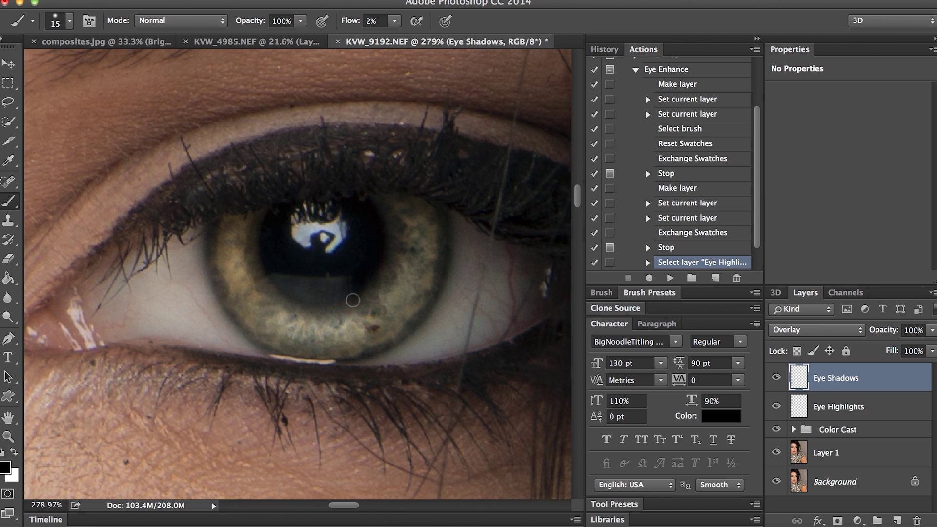
# Darken the ring around the iris of the other eye with black, using a brush down to 8 px
pyautogui.hscroll(-15, 362, 304)
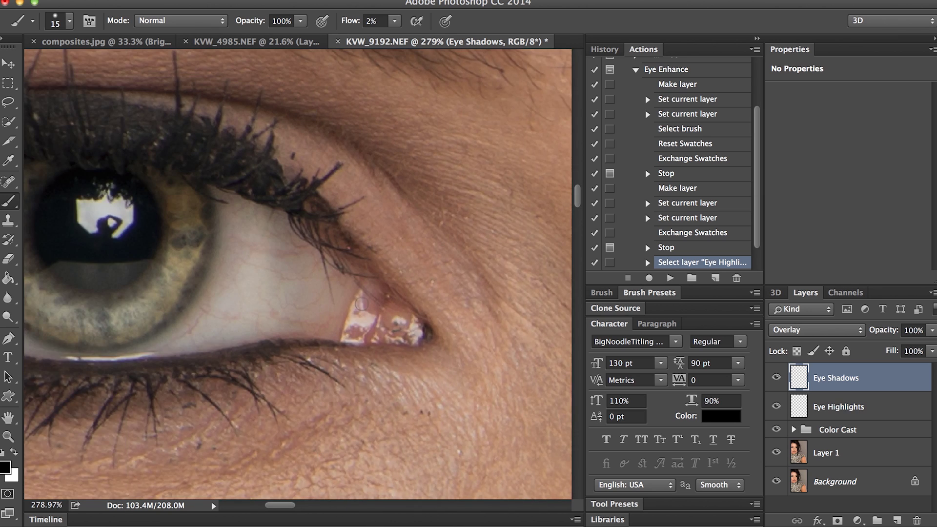
pyautogui.hscroll(-5, 361, 304)
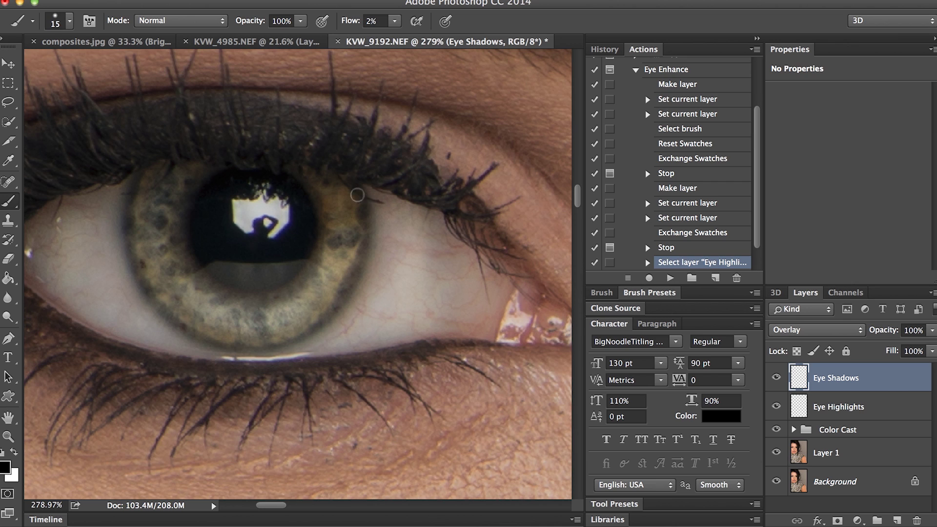
pyautogui.moveTo(138, 171)
pyautogui.mouseDown()
pyautogui.moveTo(121, 214)
pyautogui.moveTo(135, 284)
pyautogui.moveTo(153, 316)
pyautogui.moveTo(222, 356)
pyautogui.mouseUp()
pyautogui.moveTo(138, 172)
pyautogui.mouseDown()
pyautogui.moveTo(119, 218)
pyautogui.moveTo(126, 260)
pyautogui.moveTo(159, 319)
pyautogui.moveTo(222, 356)
pyautogui.moveTo(265, 357)
pyautogui.moveTo(330, 324)
pyautogui.moveTo(364, 275)
pyautogui.moveTo(375, 213)
pyautogui.moveTo(368, 188)
pyautogui.moveTo(372, 237)
pyautogui.moveTo(341, 304)
pyautogui.moveTo(295, 343)
pyautogui.moveTo(242, 336)
pyautogui.mouseUp()
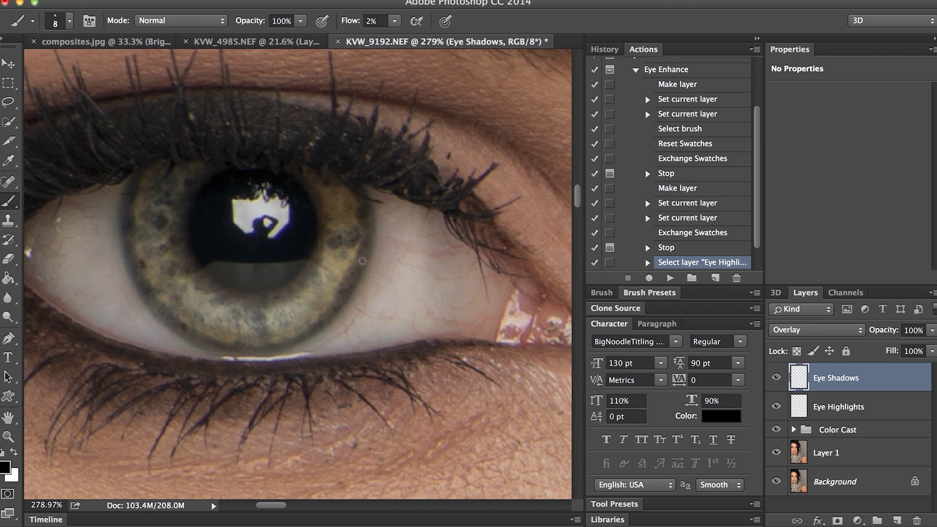
pyautogui.moveTo(350, 184)
pyautogui.mouseDown()
pyautogui.moveTo(359, 242)
pyautogui.moveTo(336, 287)
pyautogui.moveTo(302, 329)
pyautogui.moveTo(228, 340)
pyautogui.moveTo(176, 315)
pyautogui.moveTo(136, 245)
pyautogui.moveTo(140, 198)
pyautogui.moveTo(196, 165)
pyautogui.mouseUp()
# Darken the pupil of the same eye with the black brush enlarged to 30 px
pyautogui.press(']')
pyautogui.press(']')
pyautogui.press(']')
pyautogui.moveTo(243, 270)
pyautogui.mouseDown()
pyautogui.moveTo(289, 252)
pyautogui.moveTo(246, 260)
pyautogui.moveTo(217, 235)
pyautogui.moveTo(223, 203)
pyautogui.moveTo(247, 249)
pyautogui.moveTo(278, 241)
pyautogui.moveTo(295, 223)
pyautogui.moveTo(297, 200)
pyautogui.moveTo(258, 260)
pyautogui.moveTo(237, 274)
pyautogui.moveTo(257, 266)
pyautogui.mouseUp()
# Run the remaining Eye Enhance action steps to collect the eye layers in the Eye Enhancement group
pyautogui.scroll(-4, 380, 326)
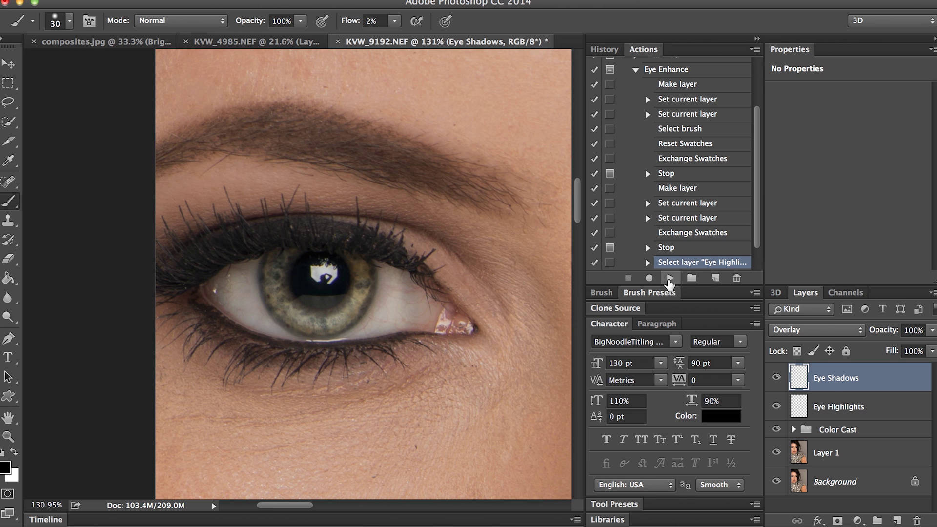
pyautogui.click(671, 278)
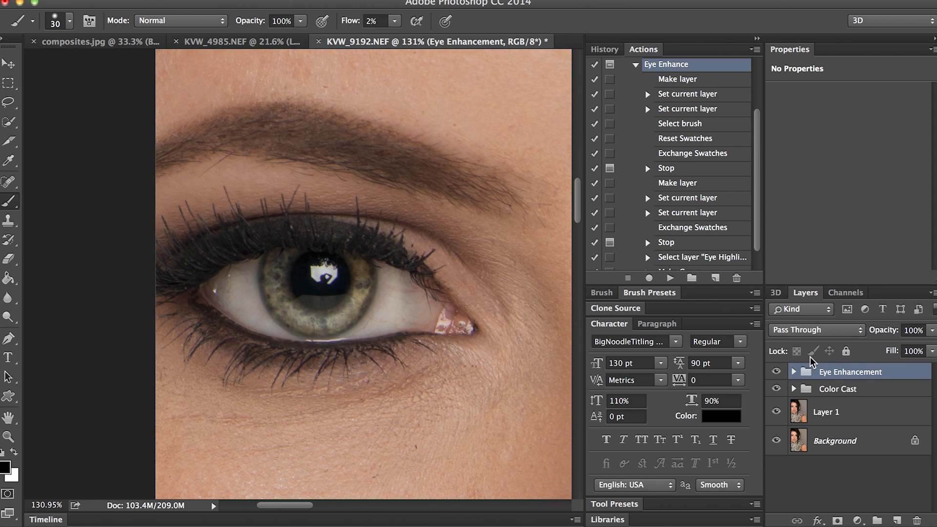
# Compare the portrait with and without the Eye Enhancement group, both in full view and close up on the eyes
pyautogui.press('super+0')
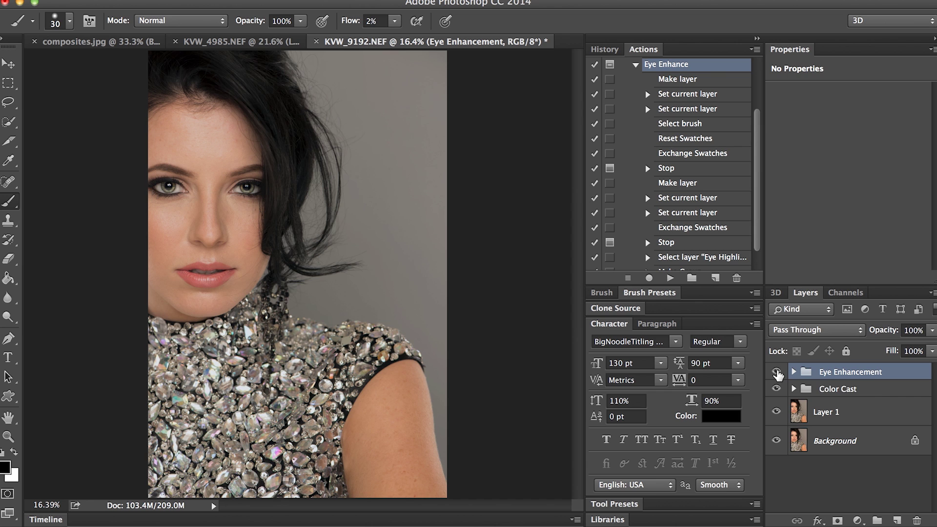
pyautogui.click(777, 373)
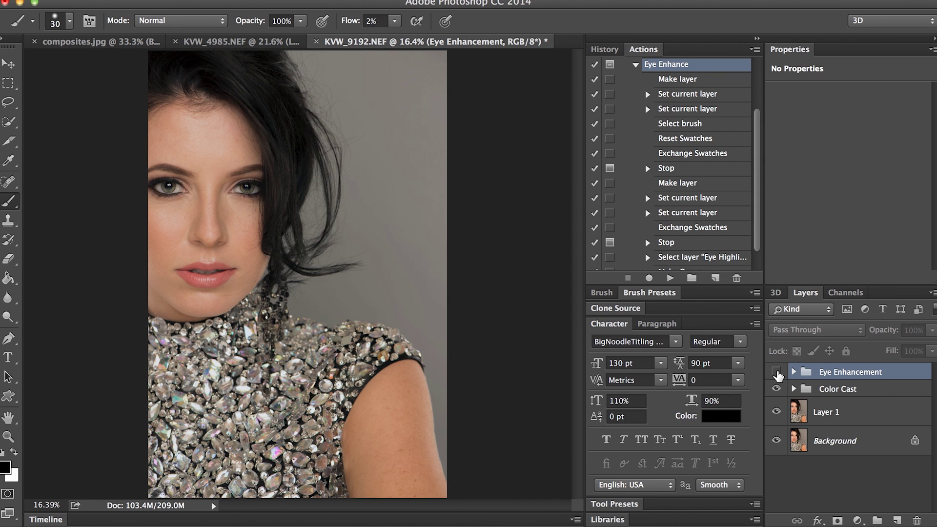
pyautogui.click(777, 373)
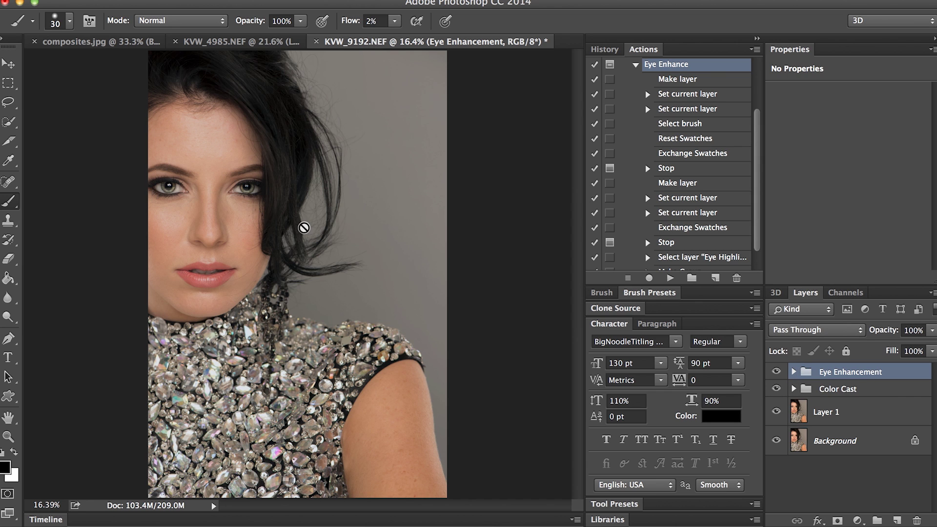
pyautogui.scroll(6, 160, 192)
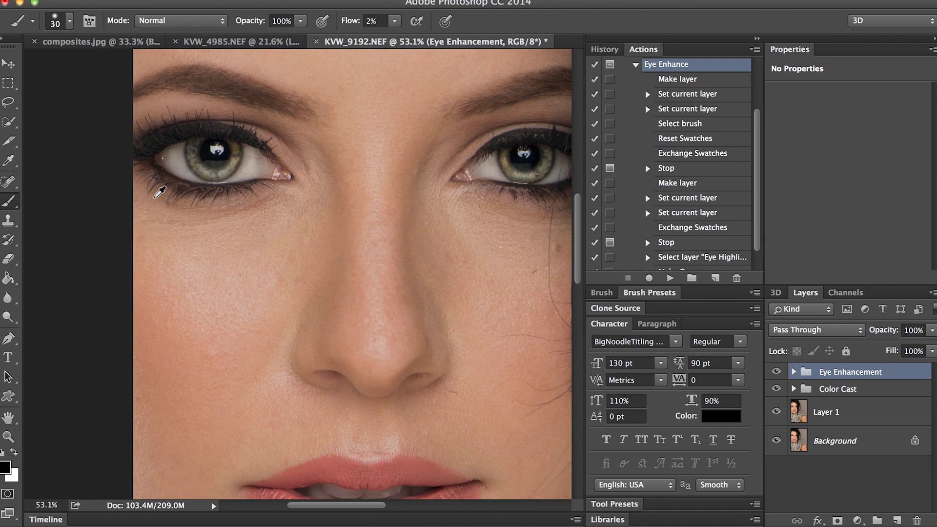
pyautogui.scroll(-2, 160, 193)
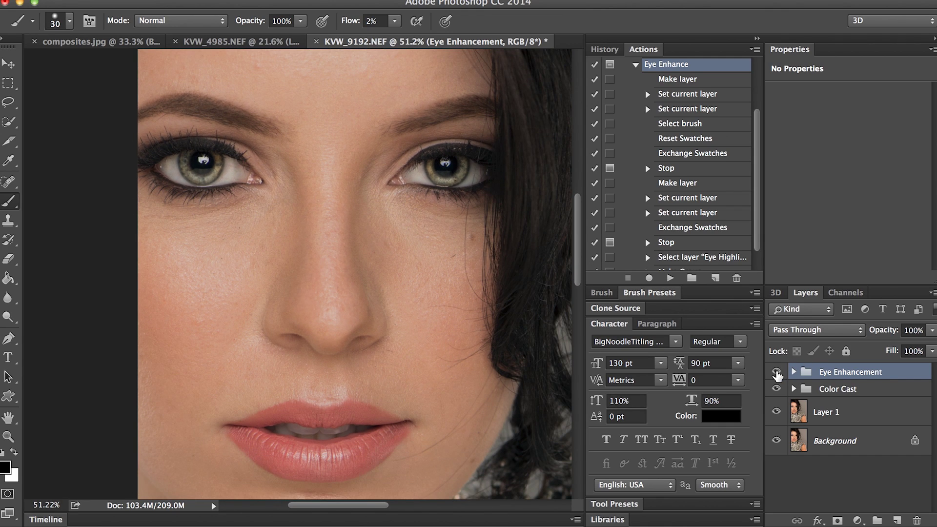
pyautogui.click(776, 374)
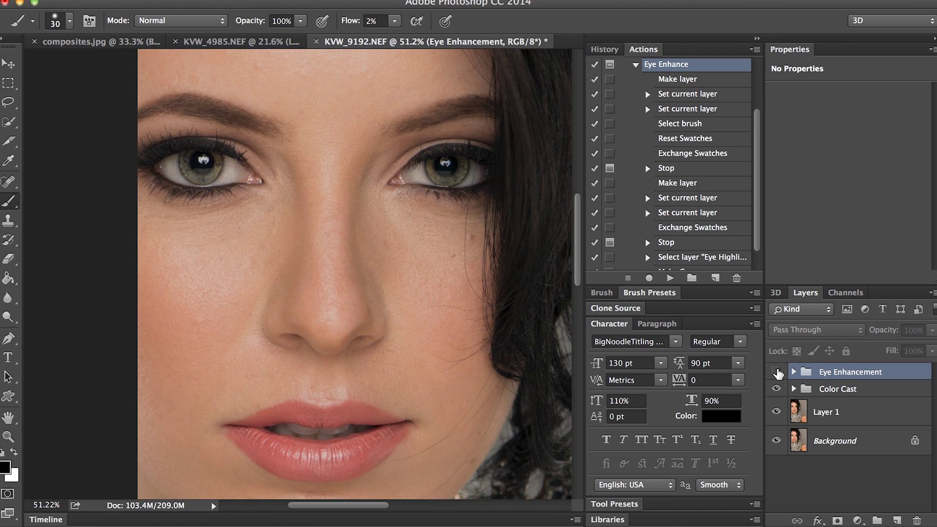
pyautogui.click(776, 373)
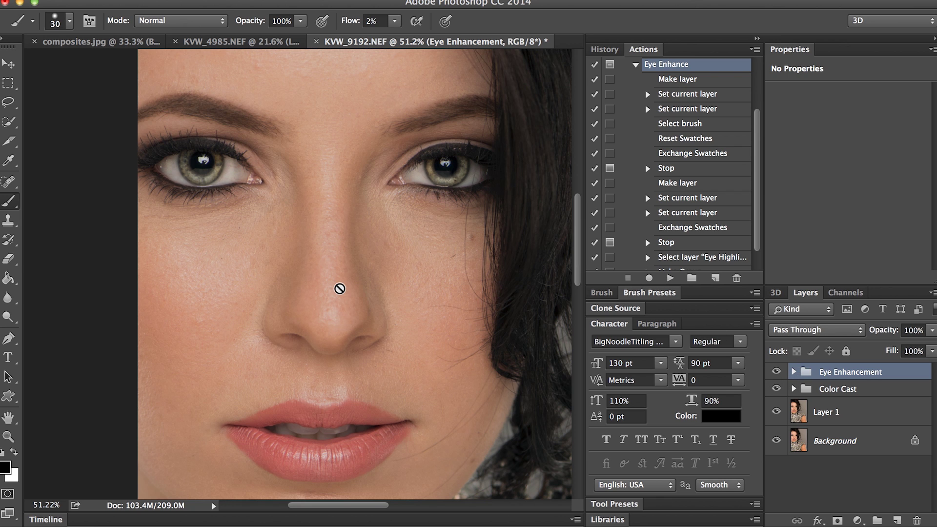
pyautogui.scroll(-6, 340, 289)
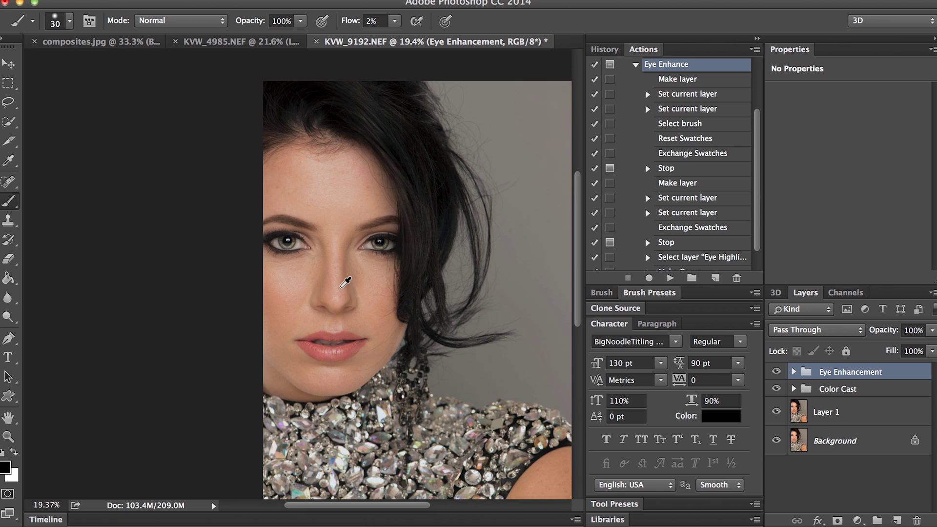
pyautogui.scroll(1, 340, 288)
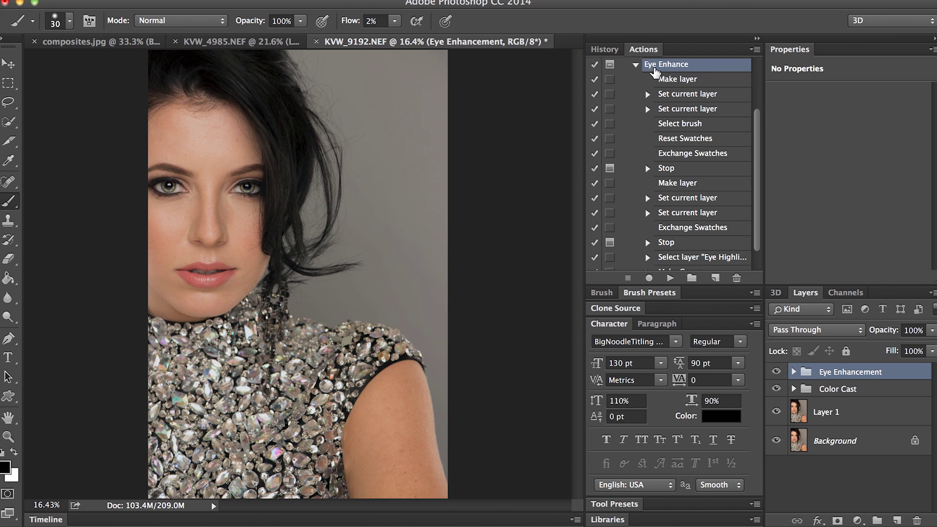
# Start recording a new action named Test in the Light Shapers Magazine set
pyautogui.click(636, 65)
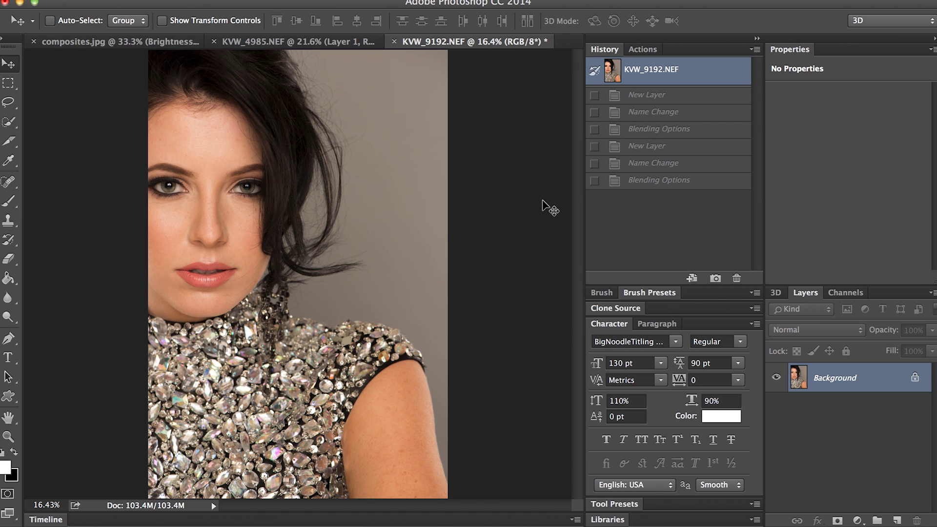
pyautogui.click(644, 50)
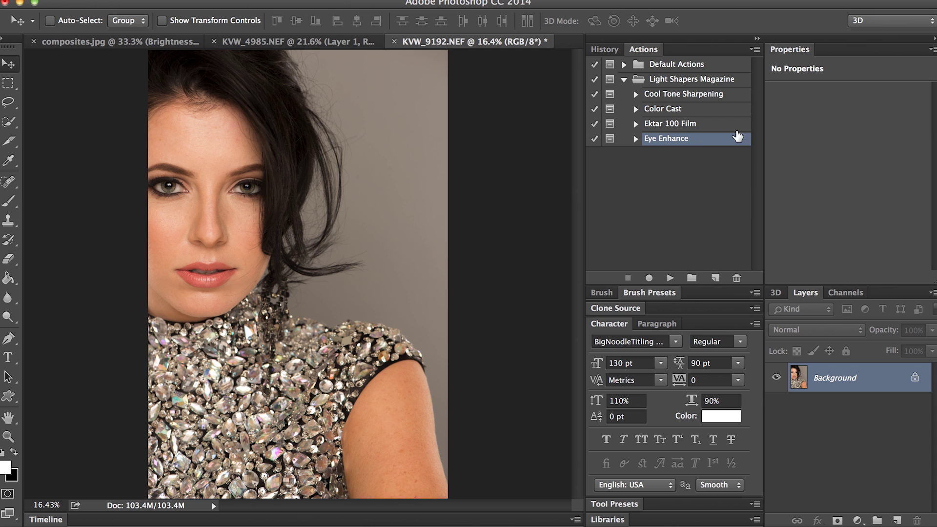
pyautogui.click(715, 278)
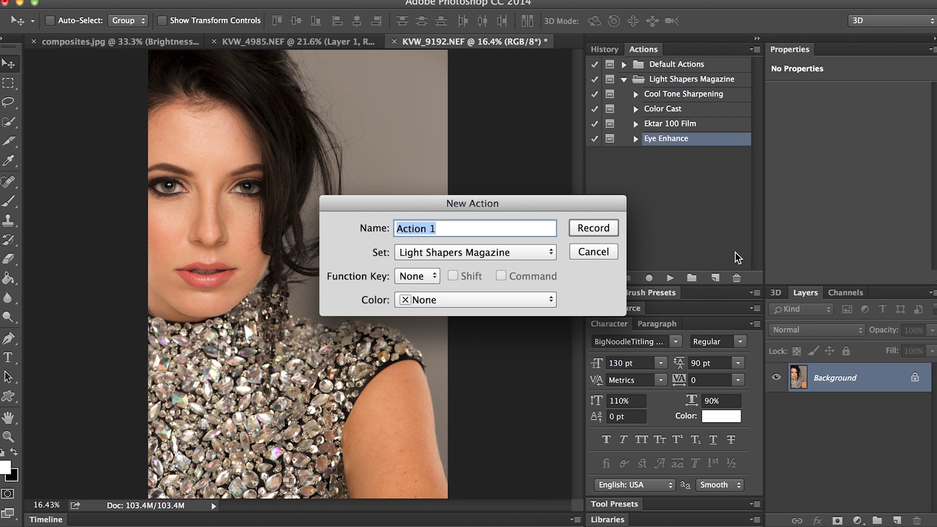
pyautogui.write('Test')
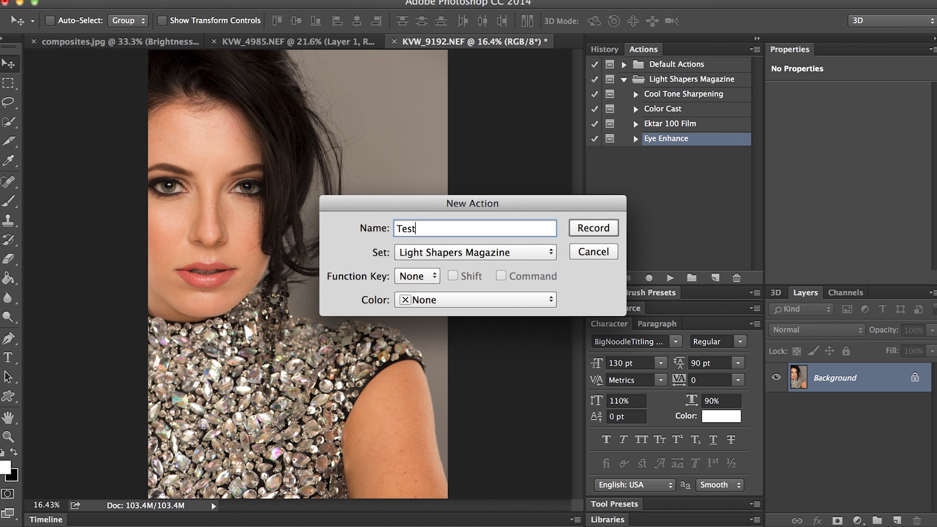
pyautogui.click(606, 227)
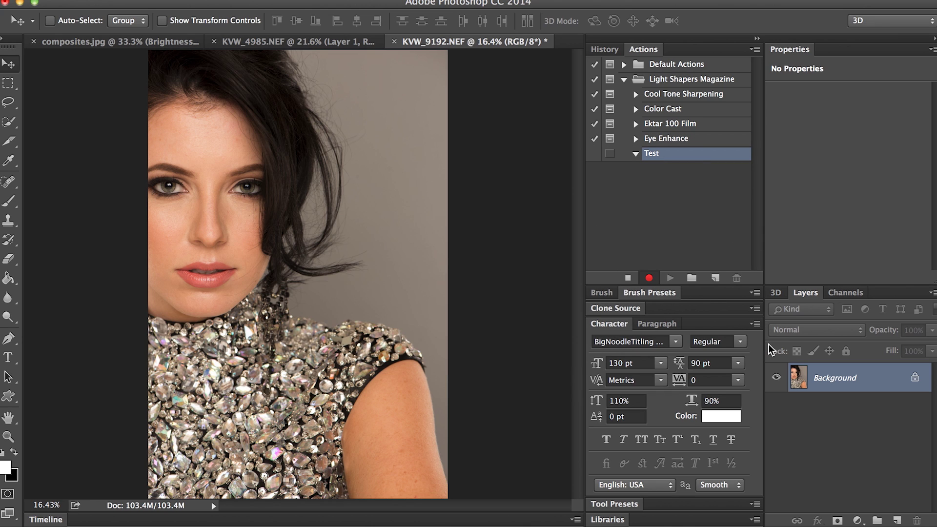
# Add a new empty layer above the Background and name it Eyes Highlights
pyautogui.press('super+shift+alt+n')
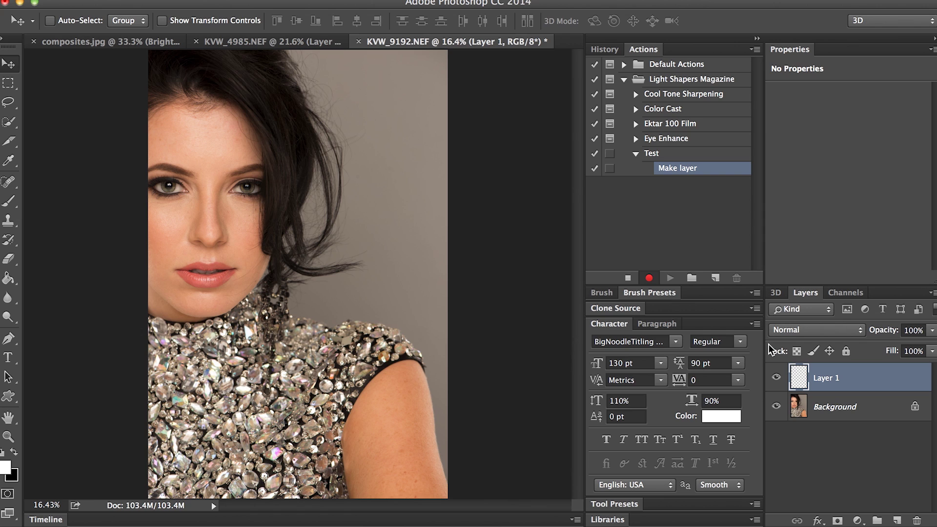
pyautogui.click(824, 383)
pyautogui.doubleClick(824, 383)
pyautogui.write('Eyes Highlights')
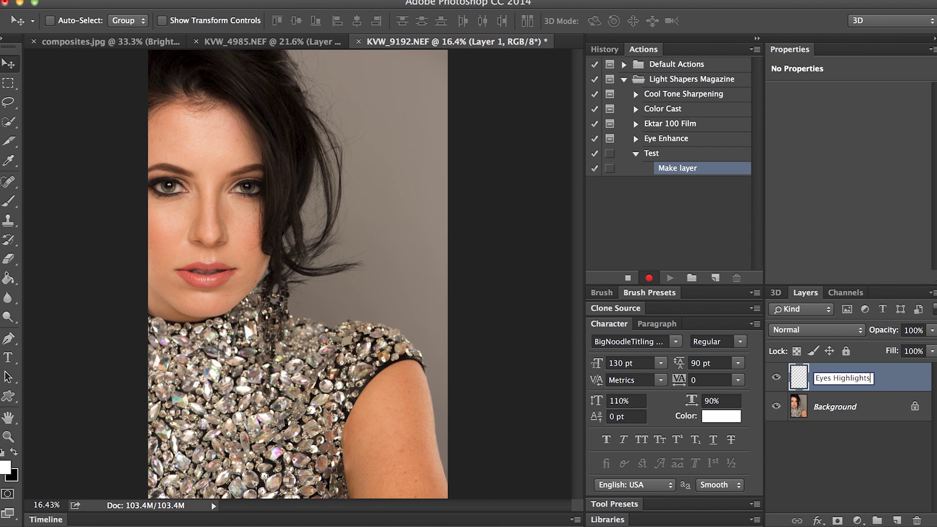
pyautogui.press('Return')
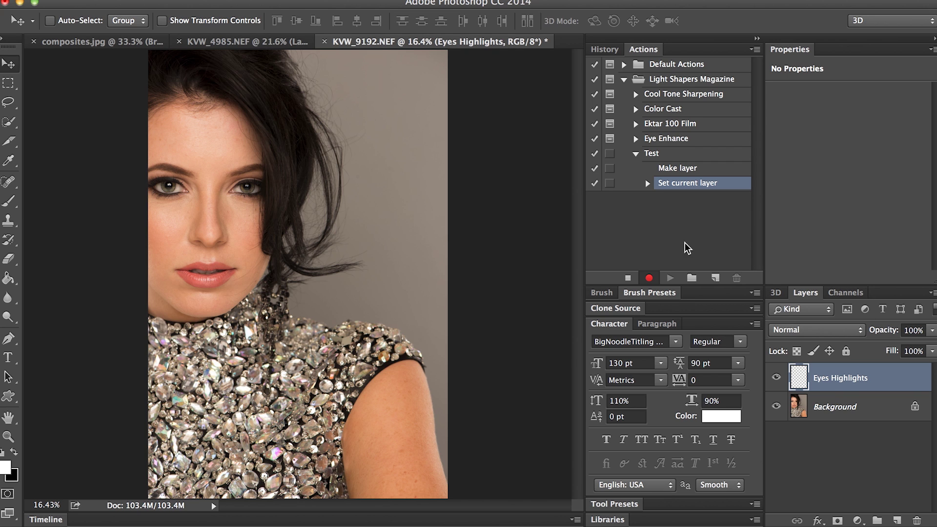
# Set the Eyes Highlights layer's blend mode to Overlay in its blending options
pyautogui.click(910, 384)
pyautogui.doubleClick(910, 384)
pyautogui.click(679, 195)
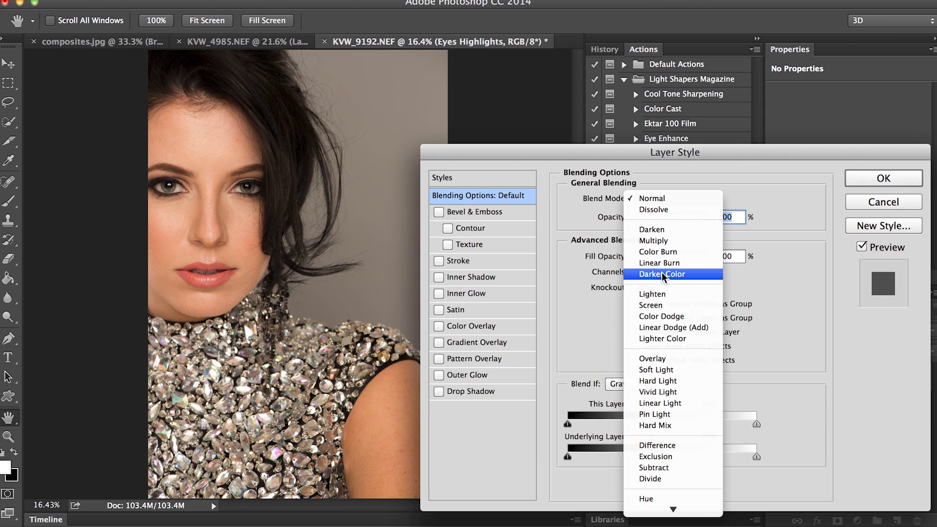
pyautogui.click(653, 359)
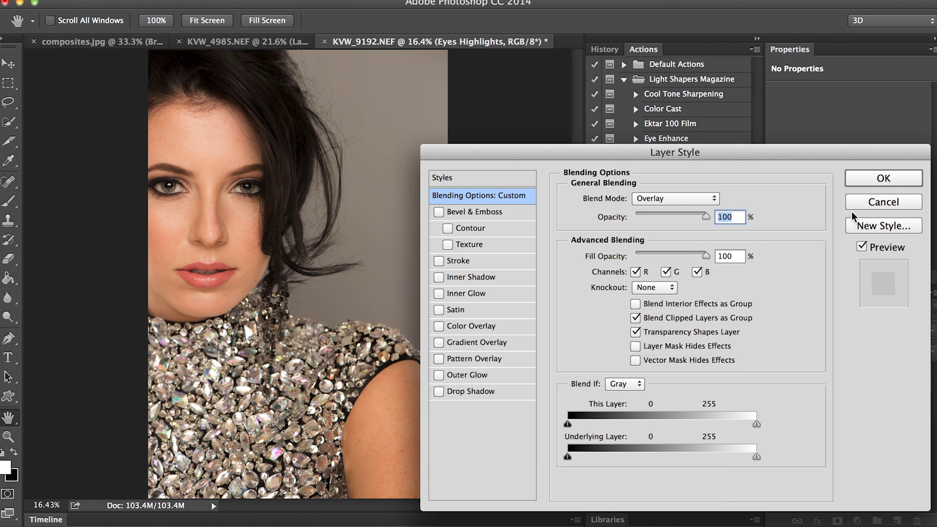
pyautogui.click(877, 180)
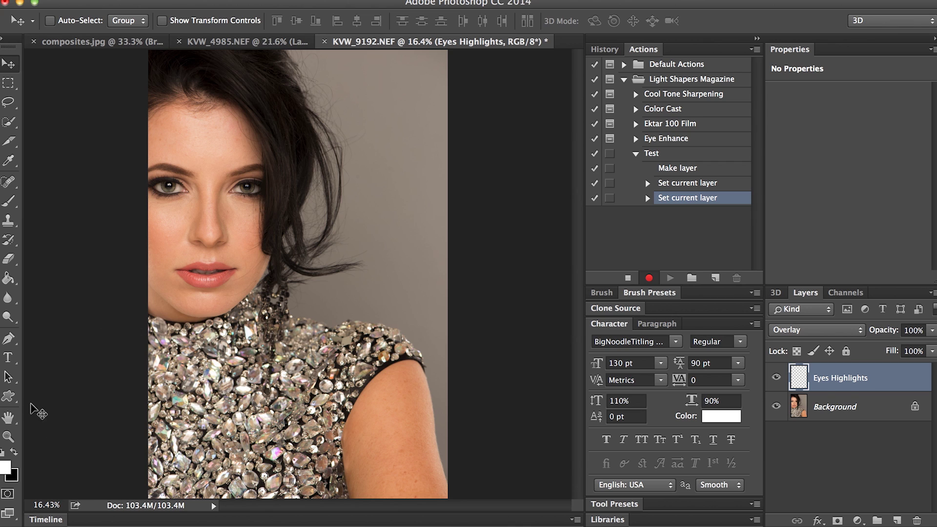
# Reset the swatches and exchange them for a white foreground, and ready the Brush tool with 3% flow
pyautogui.click(3, 454)
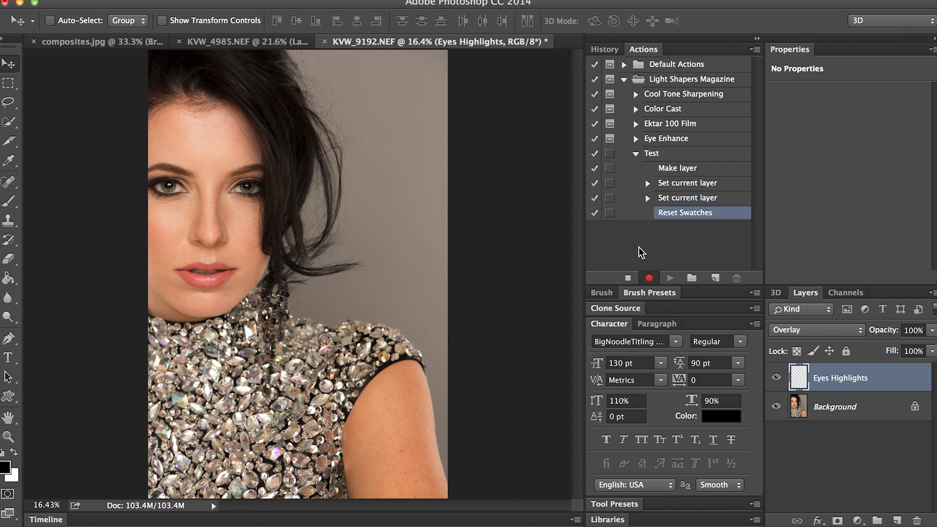
pyautogui.press('x')
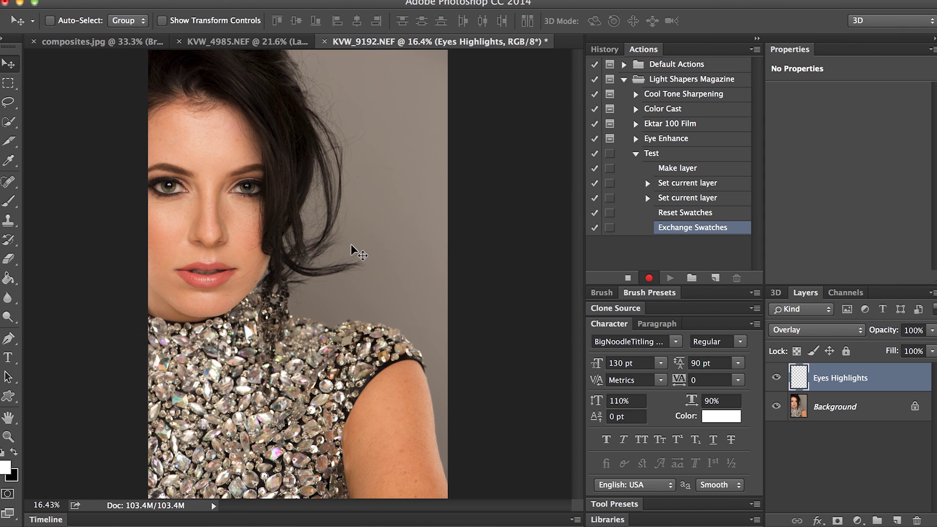
pyautogui.press('b')
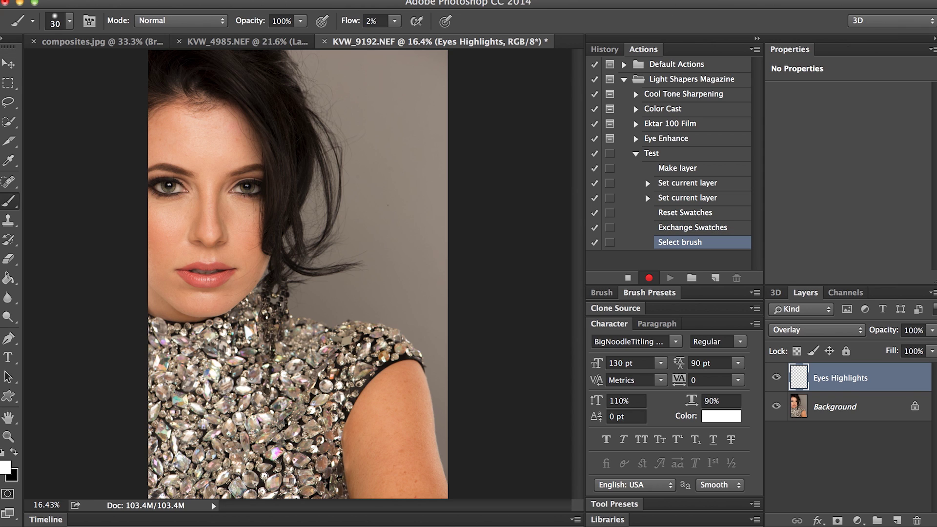
pyautogui.click(392, 24)
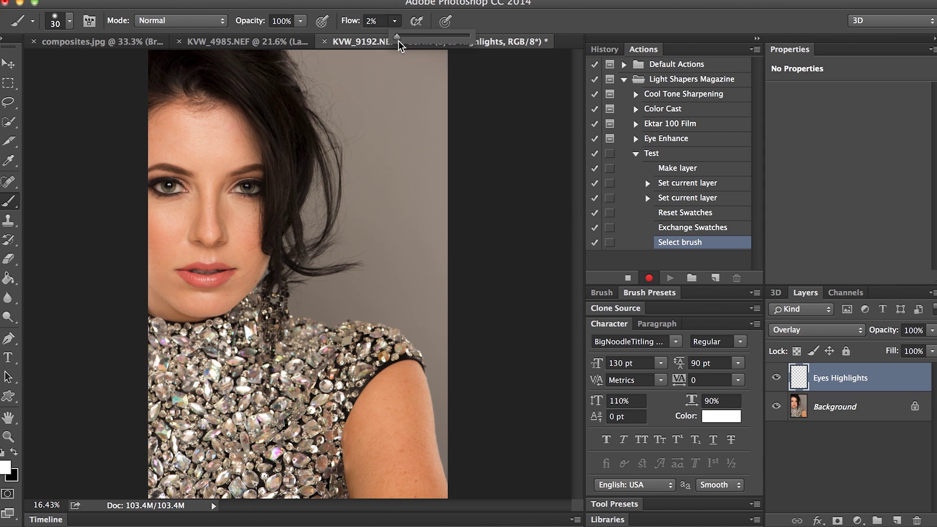
pyautogui.moveTo(396, 37); pyautogui.dragTo(400, 38)
pyautogui.click(450, 59)
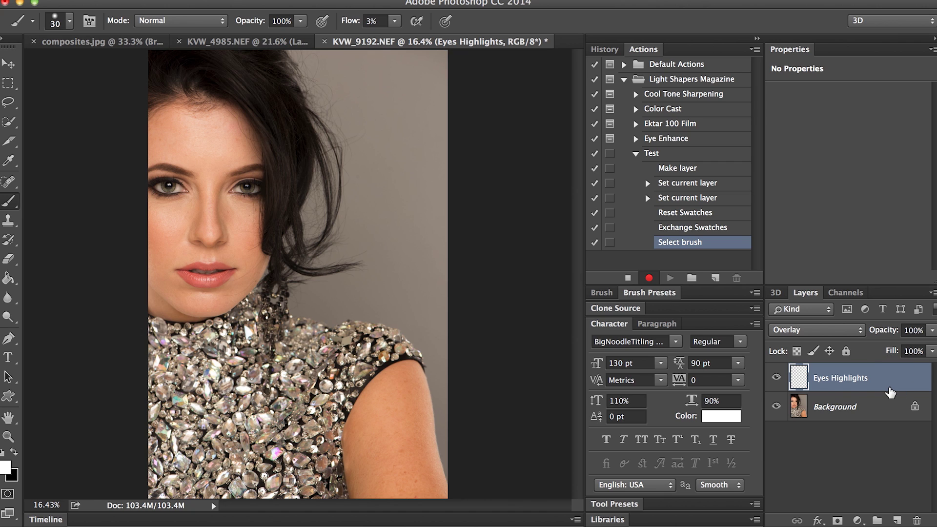
# Add a new empty layer above Eyes Highlights and name it Eye Shadows
pyautogui.hotkey('ctrl', 'shift', 'alt', 'n')
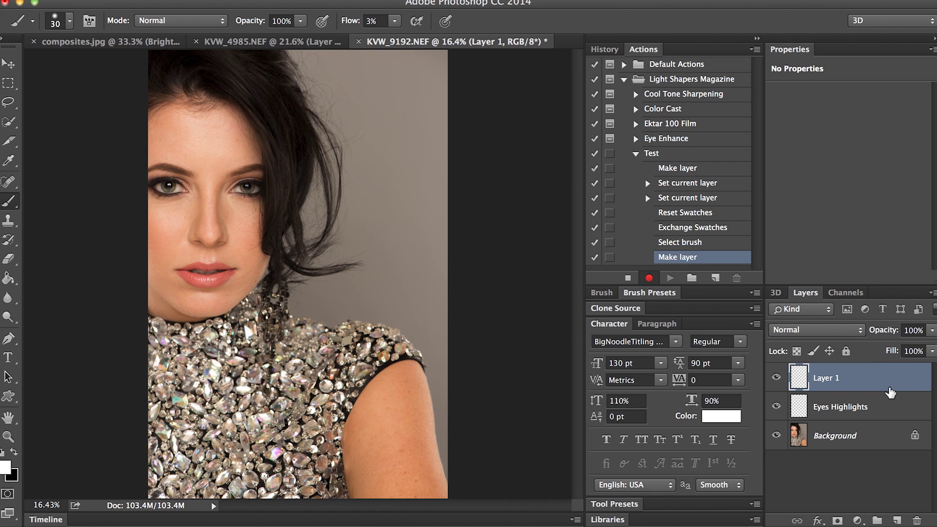
pyautogui.doubleClick(827, 379)
pyautogui.write('Sh')
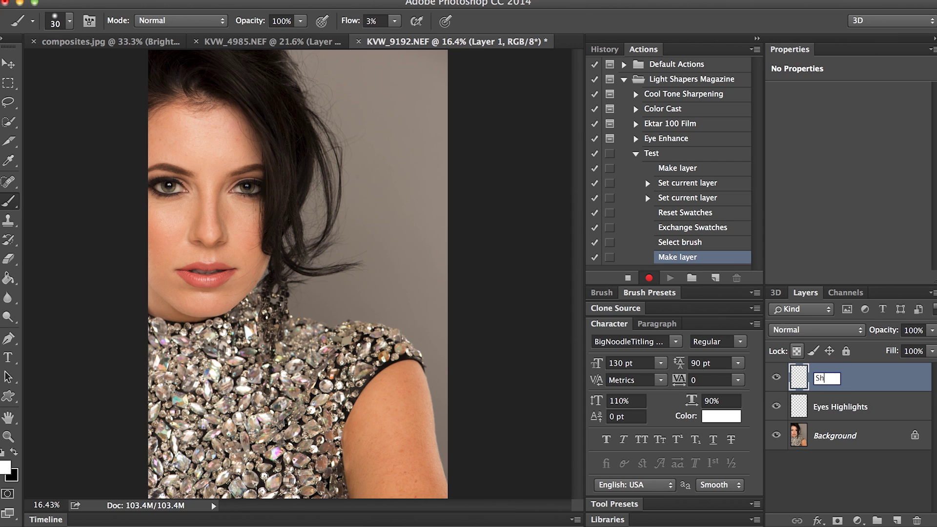
pyautogui.write('adow')
pyautogui.press('BackSpace')
pyautogui.press('BackSpace')
pyautogui.press('BackSpace')
pyautogui.write('Eye Shadows')
pyautogui.press('Return')
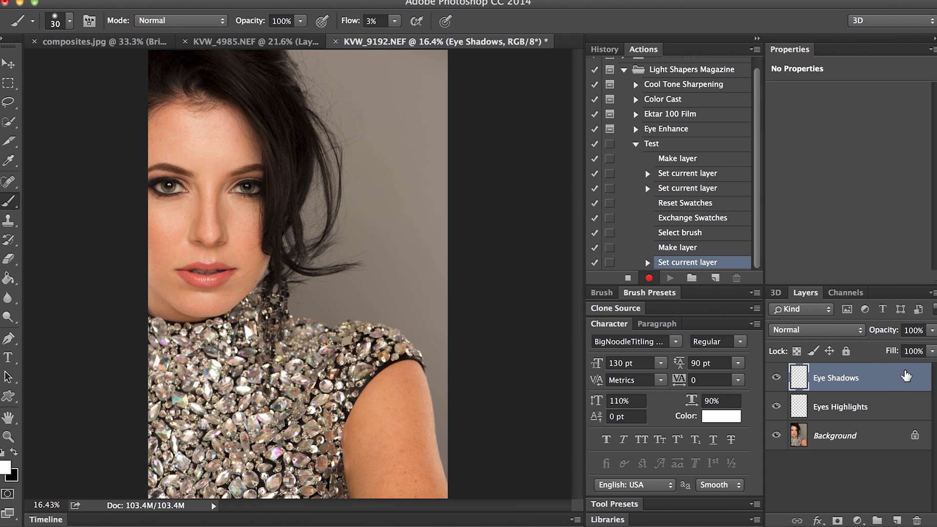
# Set the Eye Shadows layer's blend mode to Overlay and exchange the swatches for a black foreground
pyautogui.doubleClick(906, 375)
pyautogui.click(685, 200)
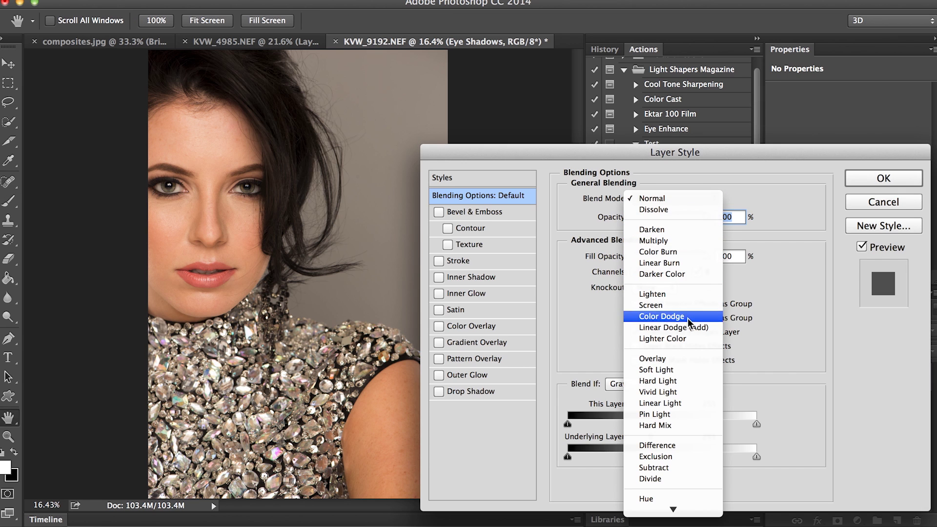
pyautogui.click(675, 359)
pyautogui.click(867, 184)
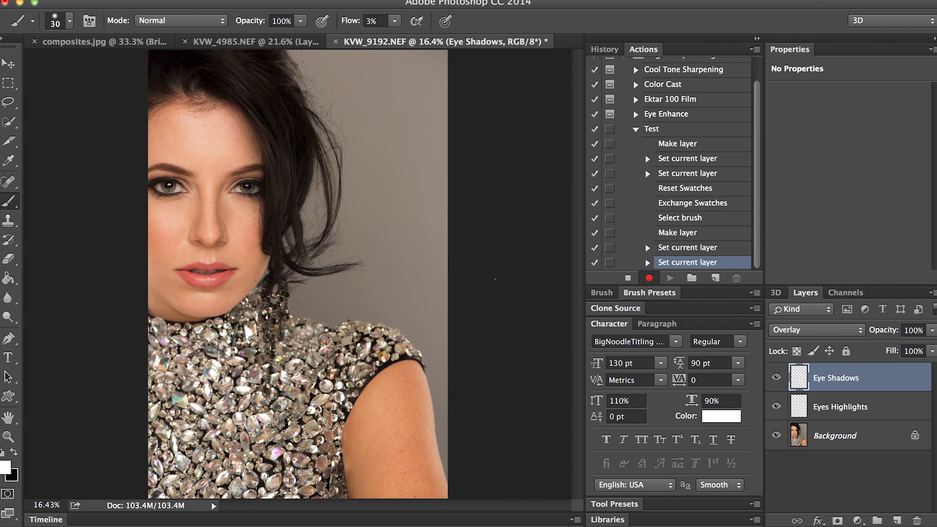
pyautogui.press('x')
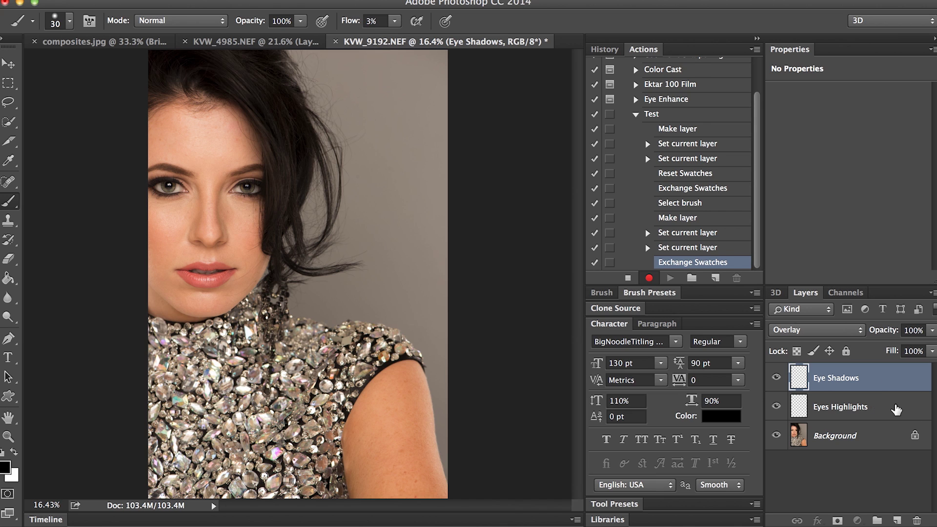
# Group the Eye Shadows and Eyes Highlights layers and name the group Eye Enhancements
pyautogui.keyDown('shift'); pyautogui.click(892, 408); pyautogui.keyUp('shift')
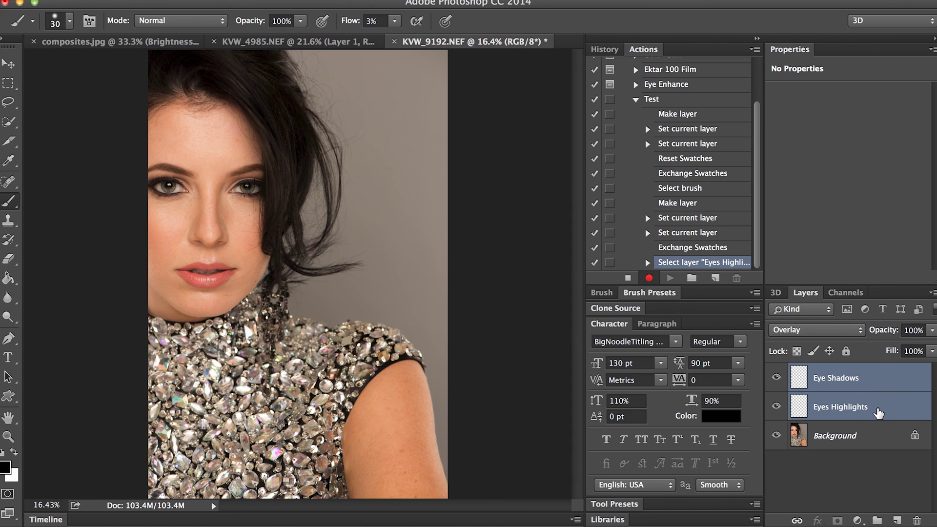
pyautogui.hotkey('ctrl', 'g')
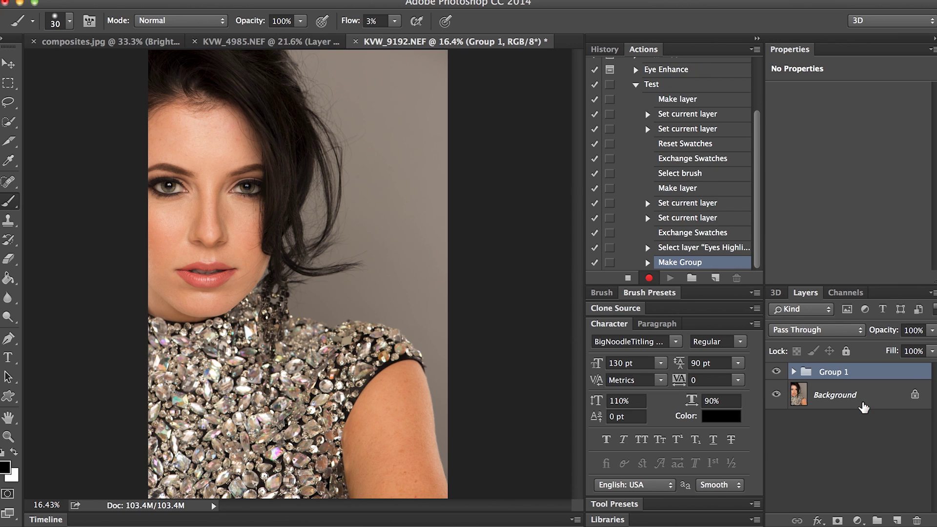
pyautogui.doubleClick(832, 373)
pyautogui.write('Eye Enhancements')
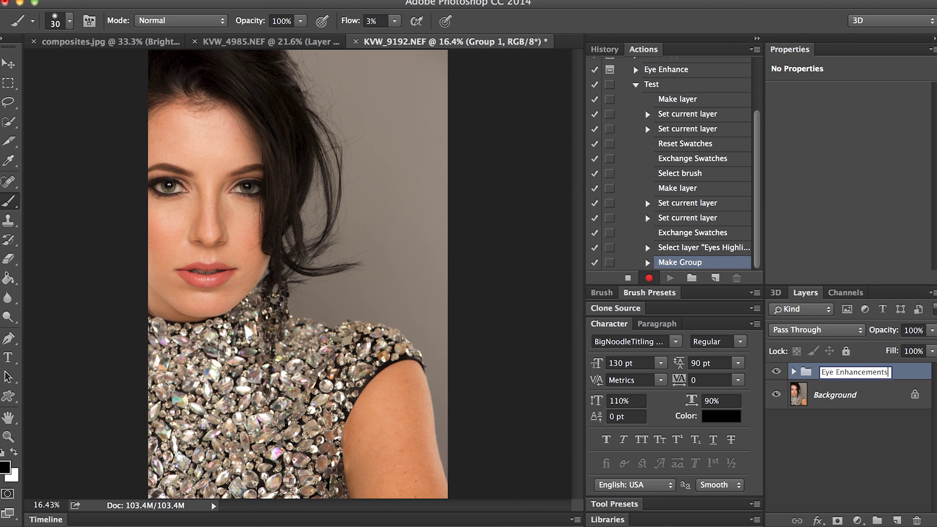
pyautogui.press('Return')
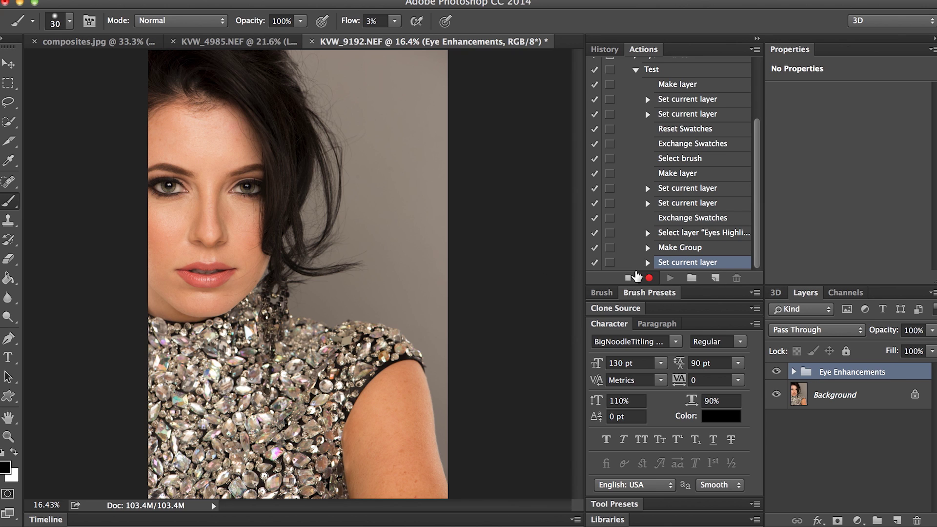
# Stop recording the Test action and revert the portrait to its original KVW_9192.NEF snapshot in the history
pyautogui.click(628, 277)
pyautogui.click(605, 49)
pyautogui.click(688, 69)
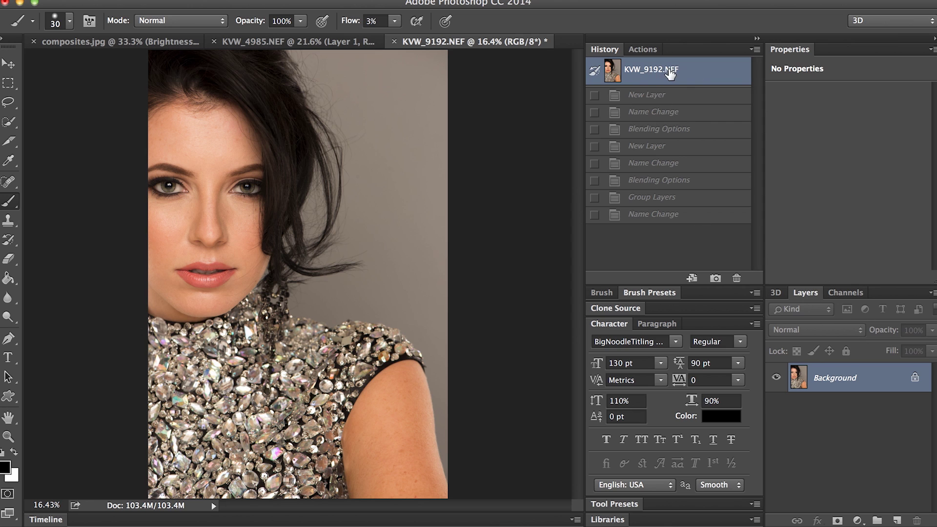
# Play the whole Test action on the portrait and check the layers inside the Eye Enhancements group
pyautogui.click(644, 49)
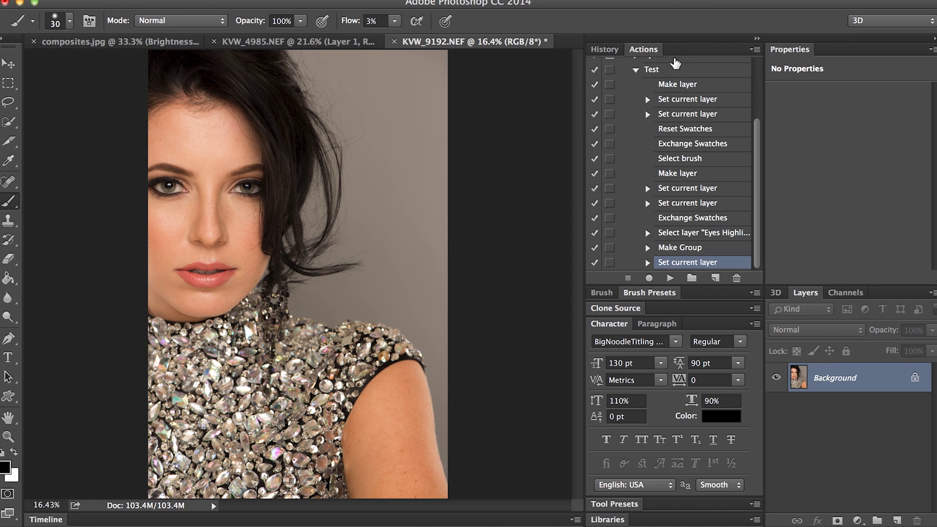
pyautogui.click(636, 71)
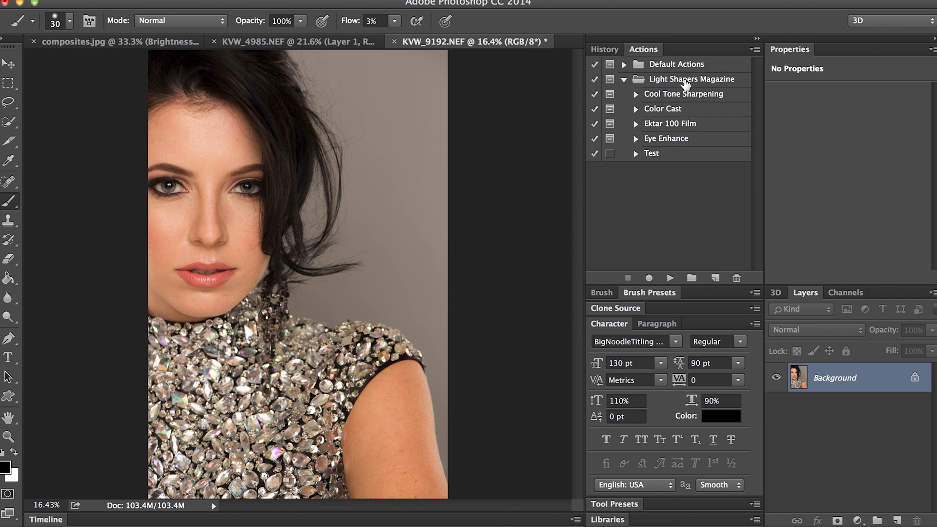
pyautogui.click(661, 154)
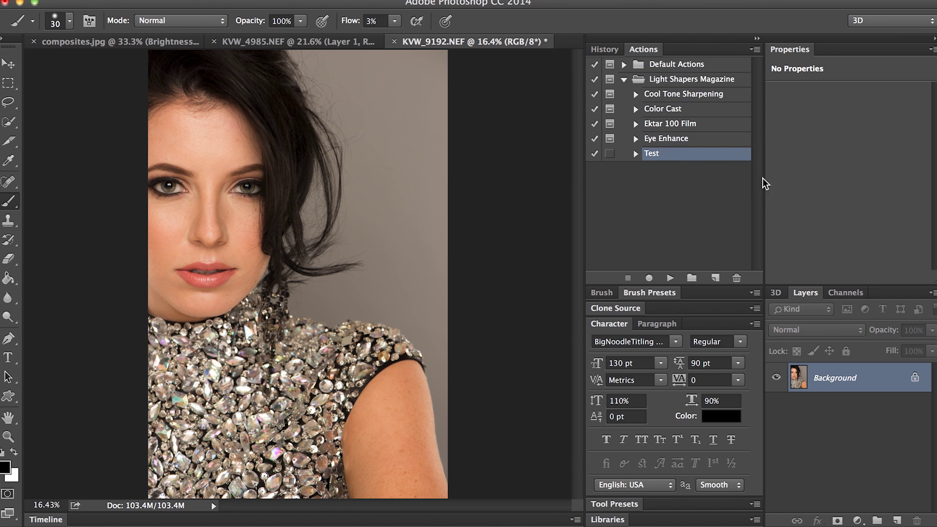
pyautogui.click(670, 278)
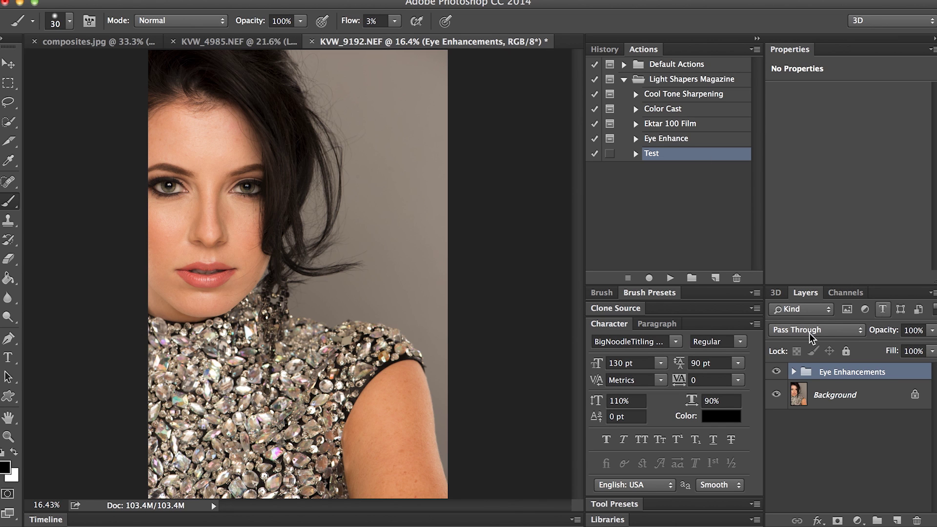
pyautogui.click(794, 373)
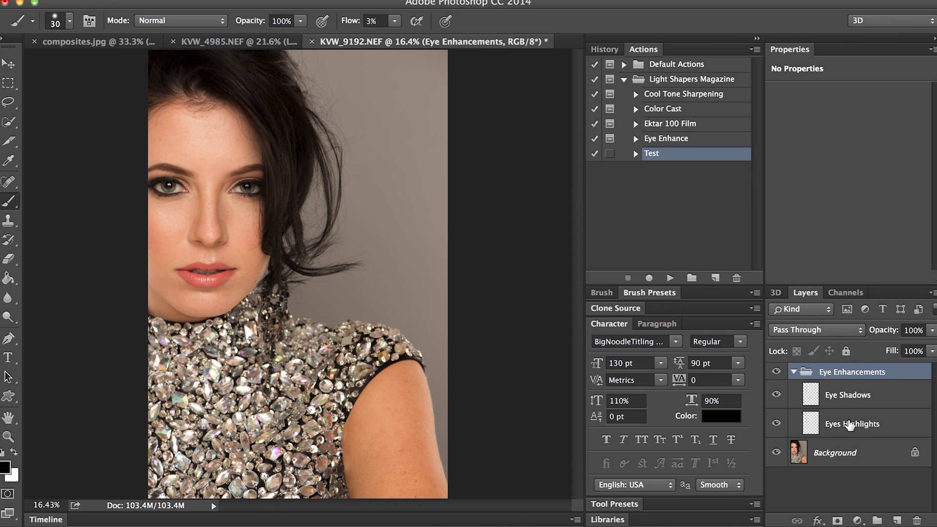
pyautogui.click(793, 374)
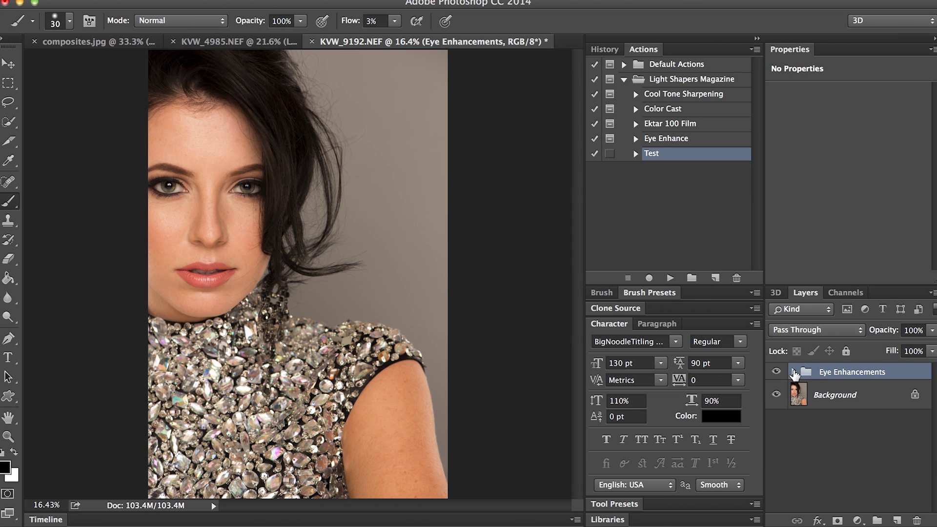
# Review the recorded steps of the Test action, examining the details of the first two Set current layer steps
pyautogui.click(637, 154)
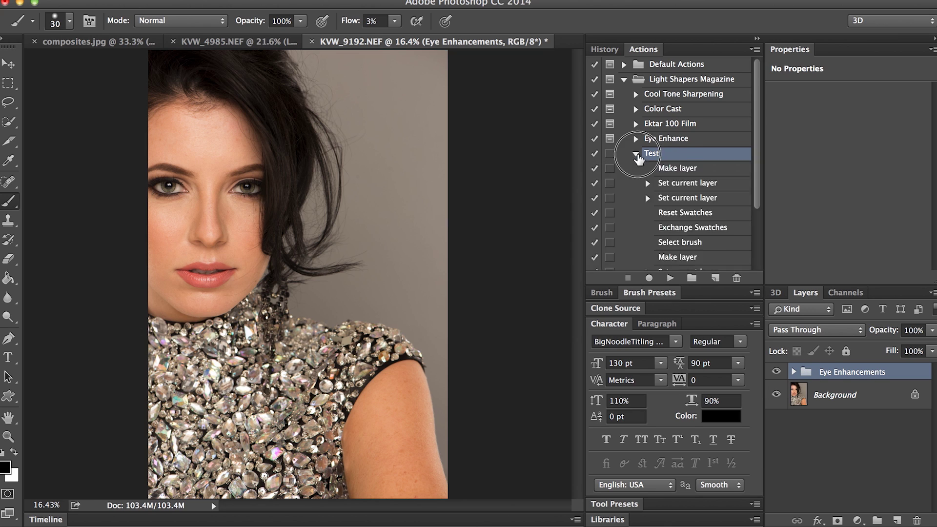
pyautogui.scroll(-1, 759, 183)
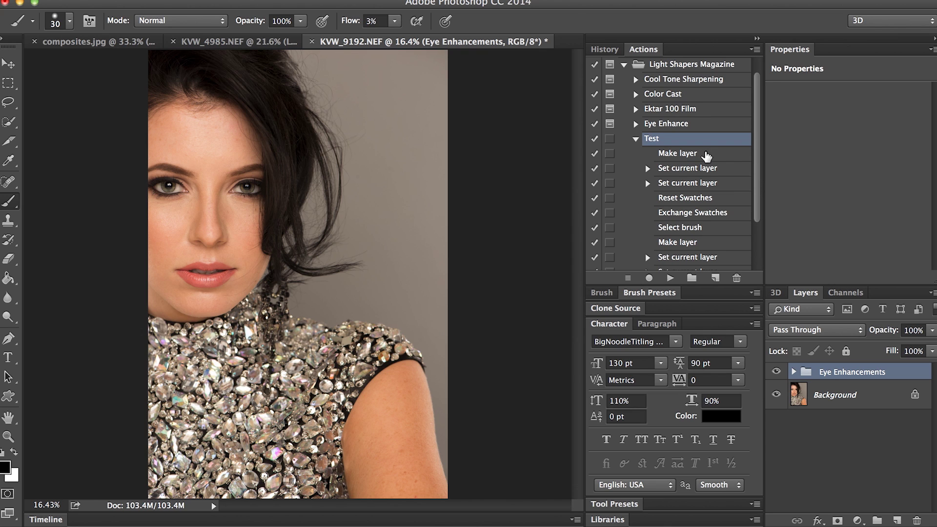
pyautogui.click(648, 169)
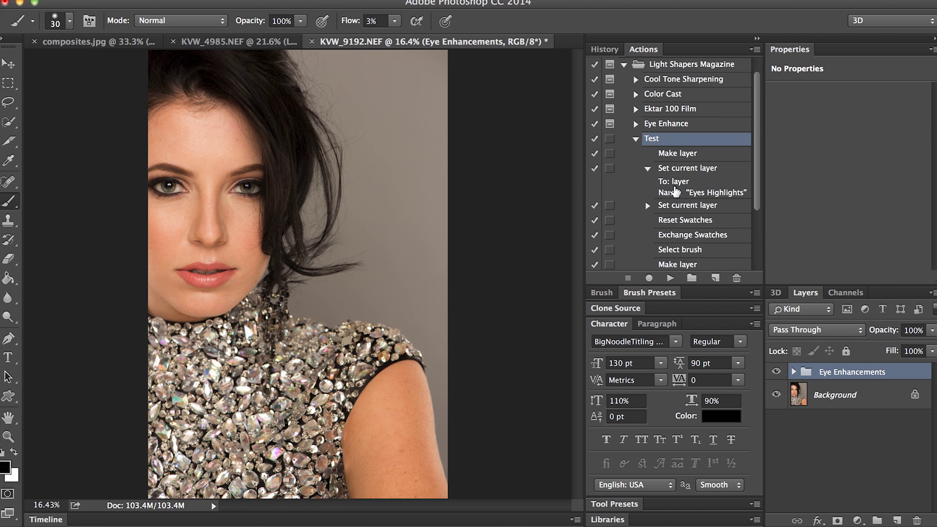
pyautogui.click(647, 168)
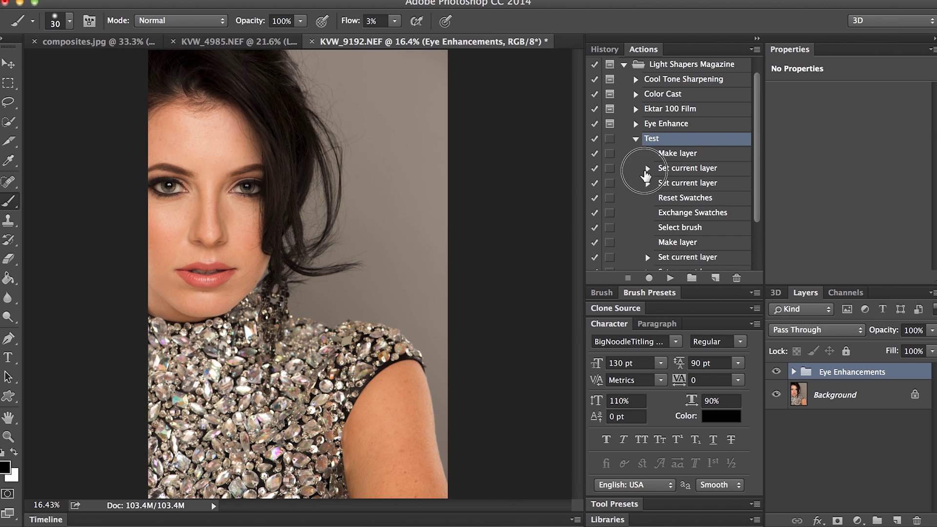
pyautogui.click(648, 184)
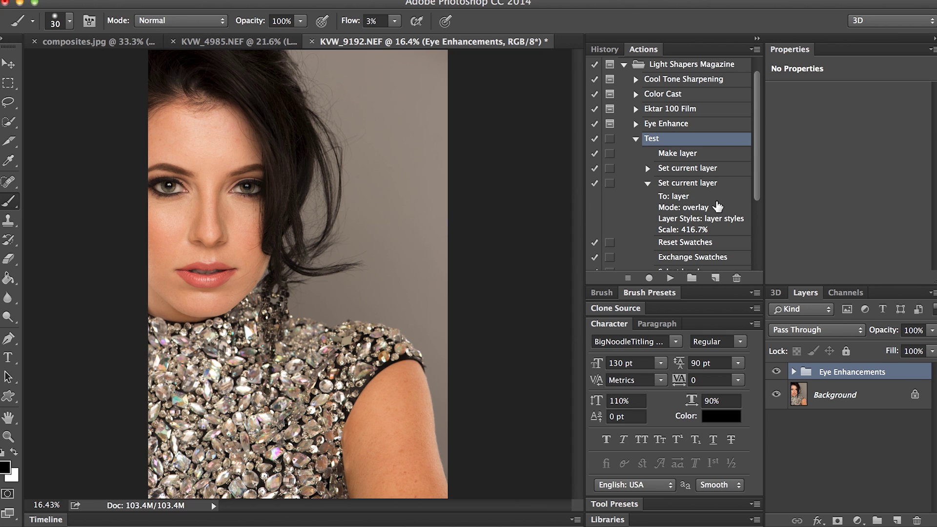
pyautogui.click(648, 184)
# Insert a stop after the Test action's Select brush step with the message "Paint white to highlight areas of eye."
pyautogui.moveTo(757, 194); pyautogui.dragTo(753, 215)
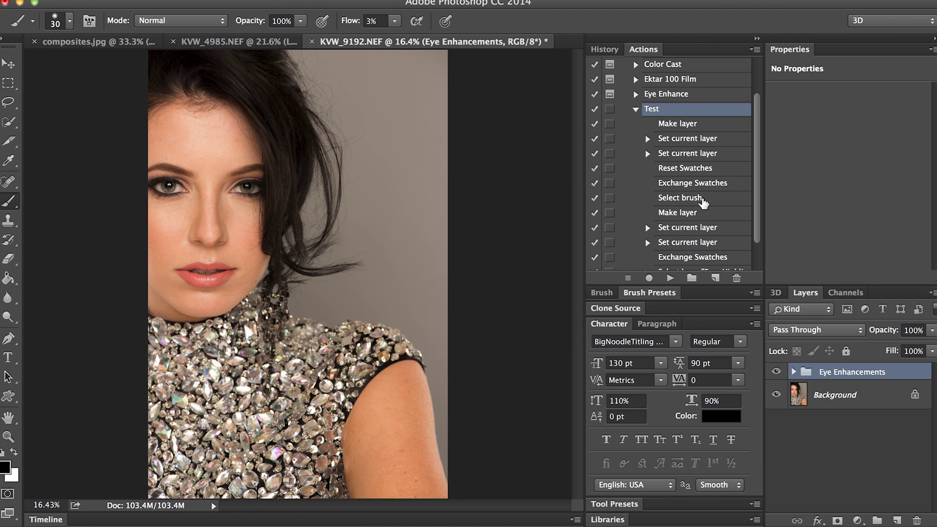
pyautogui.click(697, 204)
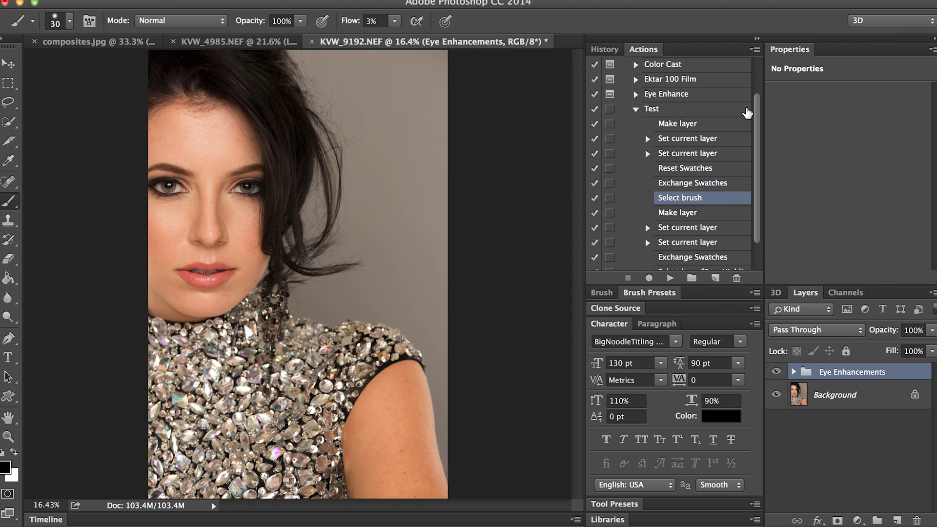
pyautogui.click(754, 50)
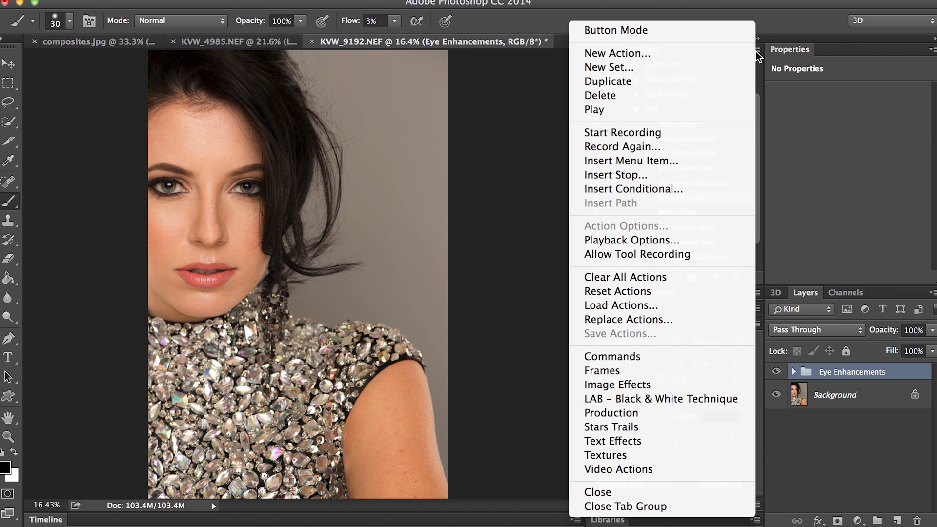
pyautogui.click(701, 174)
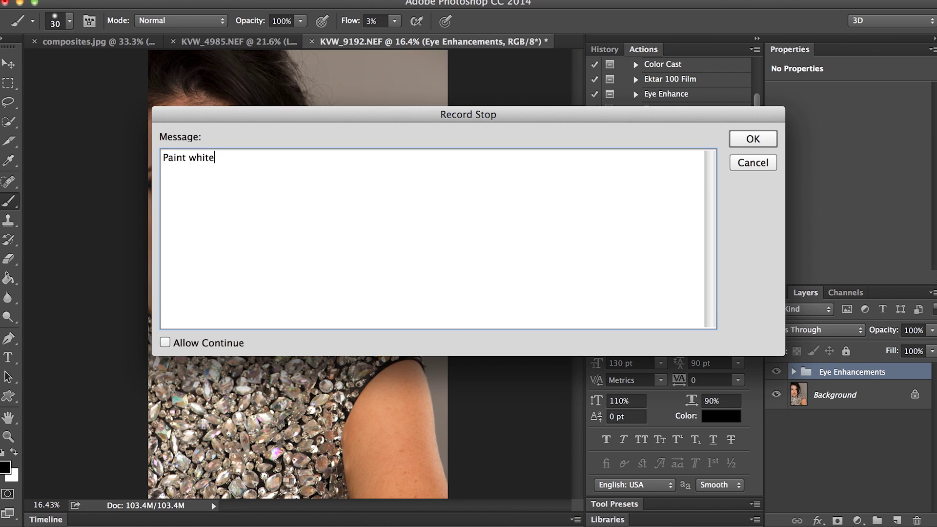
pyautogui.write('highlight areas of eye.')
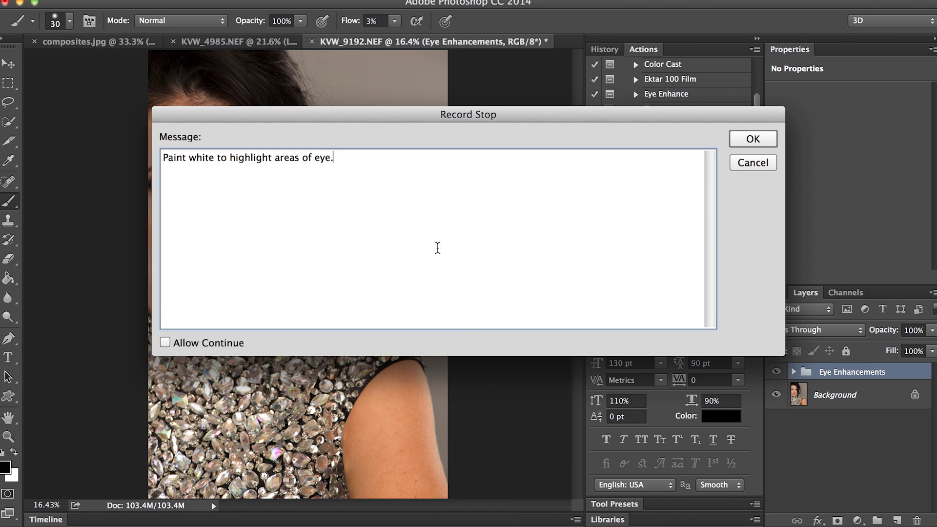
pyautogui.click(745, 142)
# Insert a stop after the Test action's second Exchange Swatches step with the message "Paint to darken areas of the eye."
pyautogui.moveTo(757, 174); pyautogui.dragTo(757, 215)
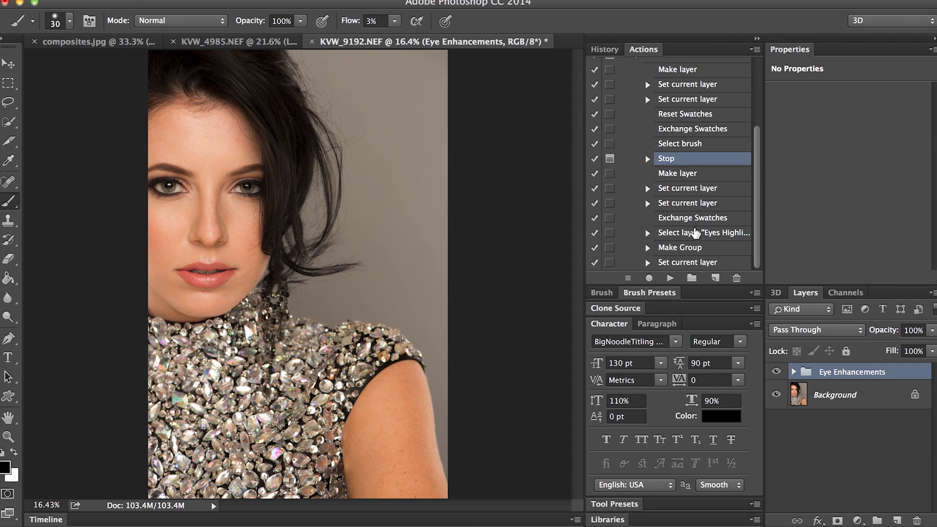
pyautogui.click(716, 221)
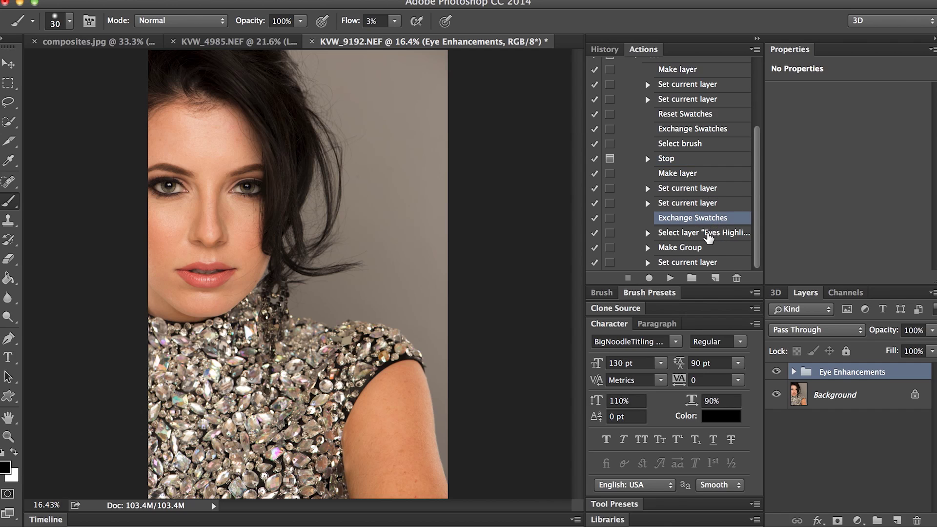
pyautogui.click(706, 236)
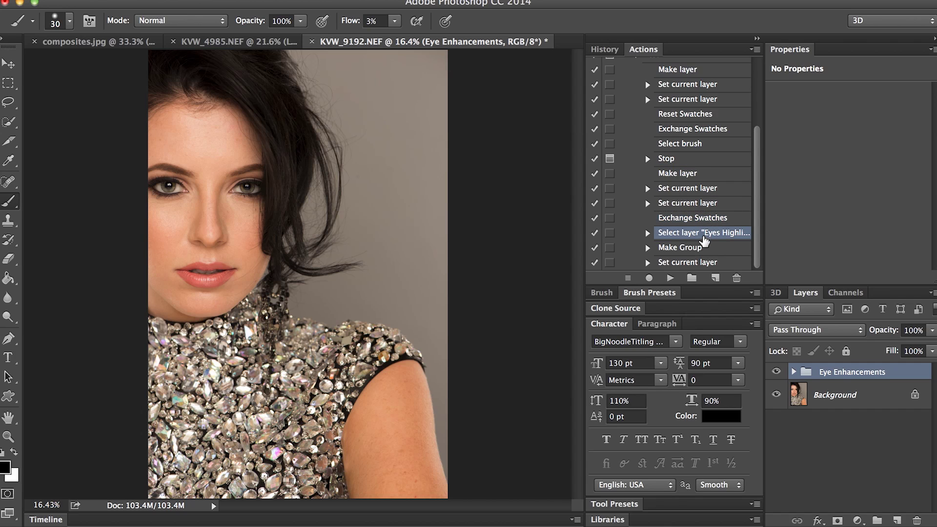
pyautogui.click(716, 222)
pyautogui.click(754, 49)
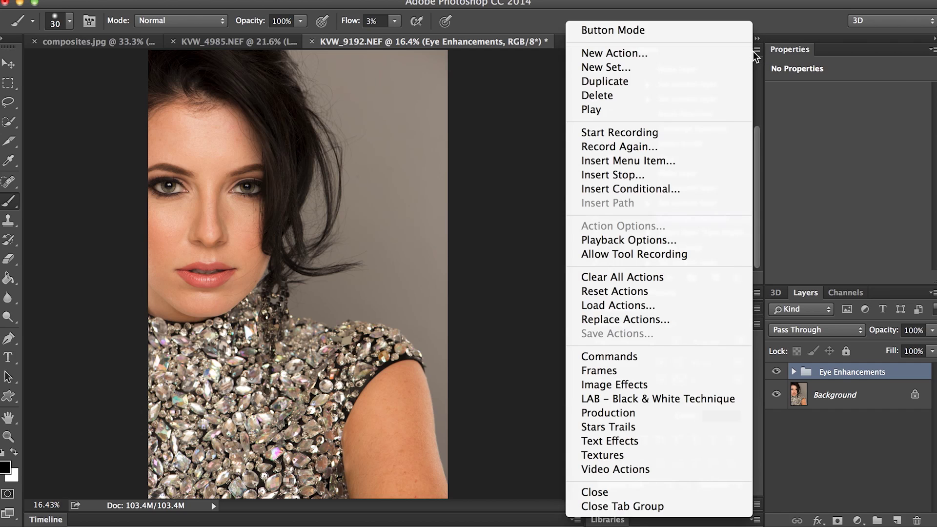
pyautogui.click(673, 174)
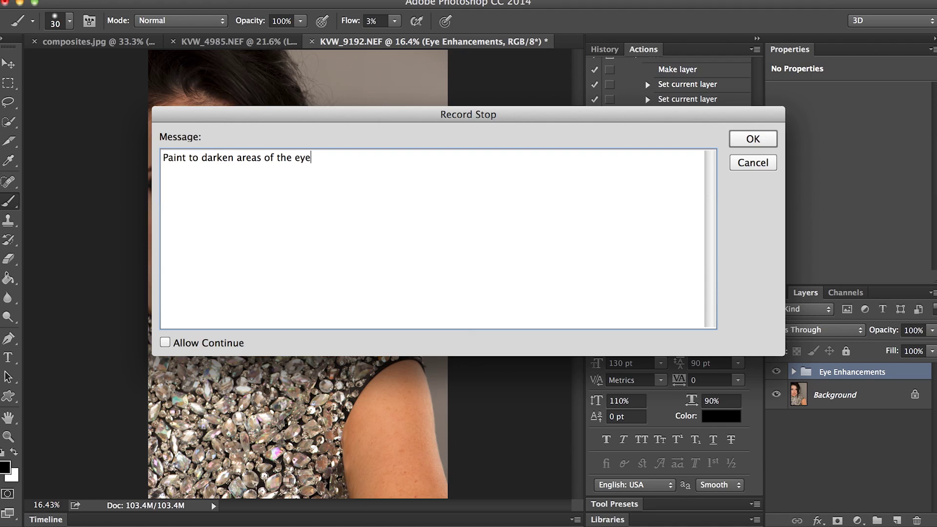
pyautogui.click(754, 139)
pyautogui.scroll(-1, 762, 200)
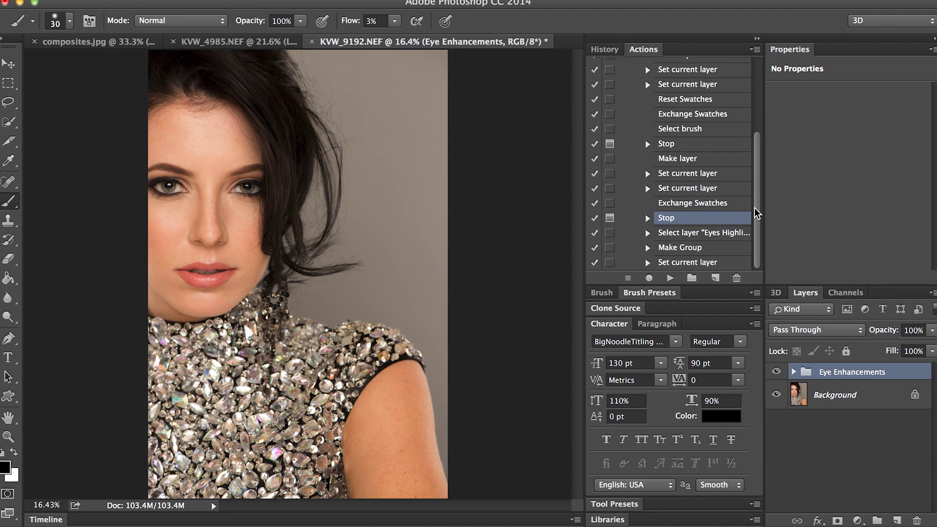
# Collapse the Test action's steps and revert the portrait to its original KVW_9192.NEF snapshot in the history
pyautogui.moveTo(757, 211); pyautogui.dragTo(764, 157)
pyautogui.click(635, 139)
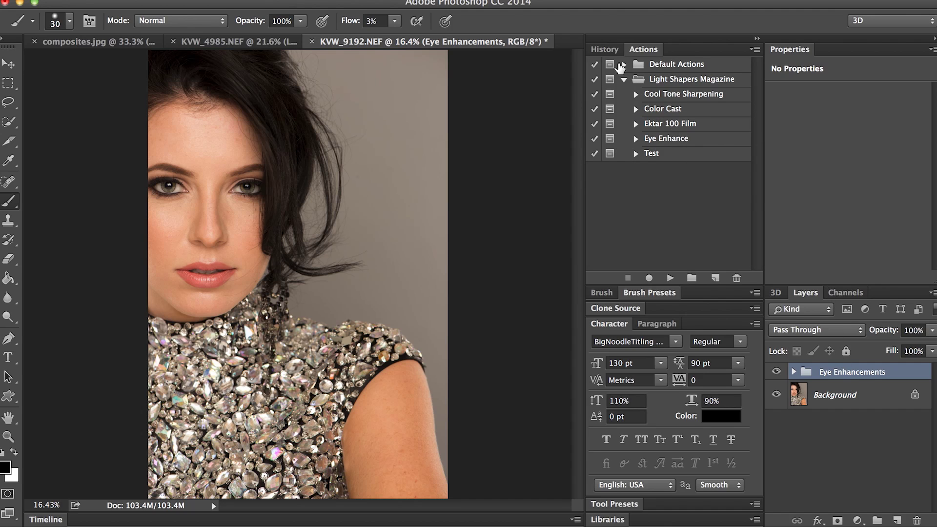
pyautogui.click(607, 51)
pyautogui.click(664, 69)
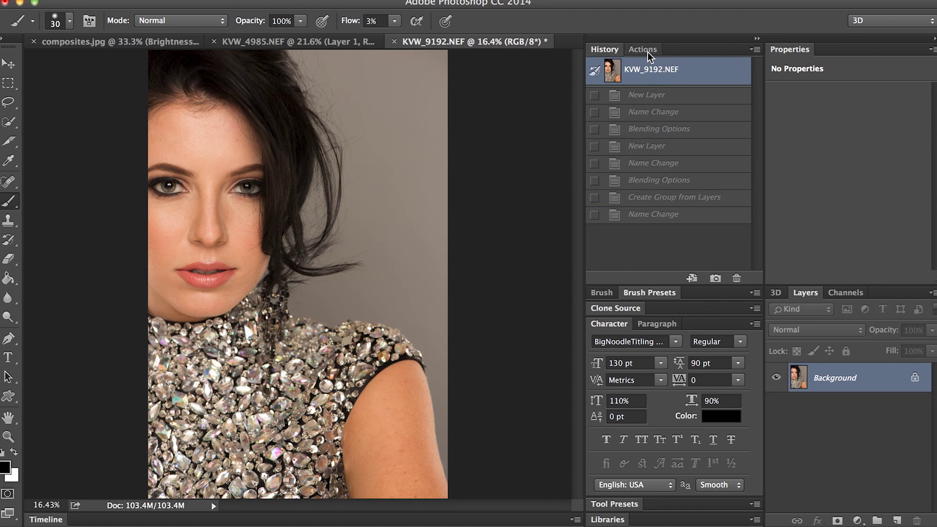
# Play the Test action on the portrait up to its first stop and dismiss the highlight message
pyautogui.click(647, 50)
pyautogui.click(705, 159)
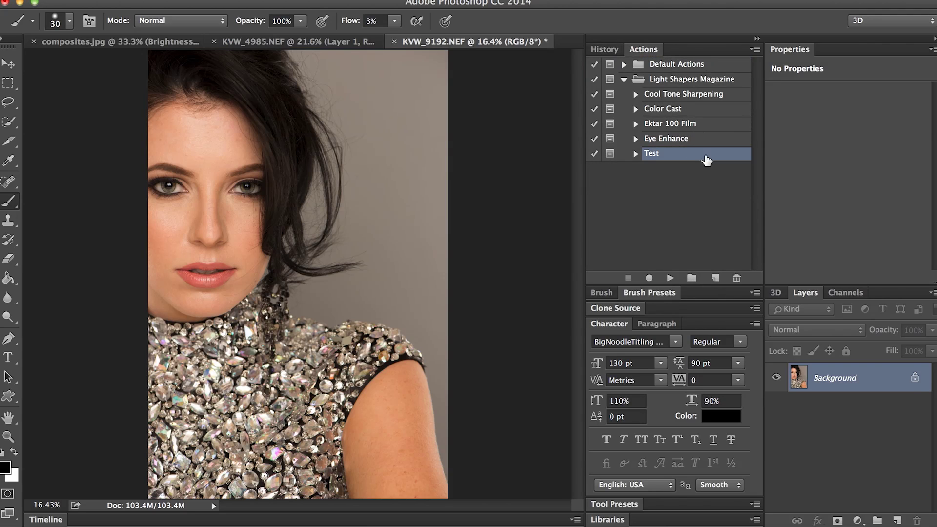
pyautogui.click(670, 278)
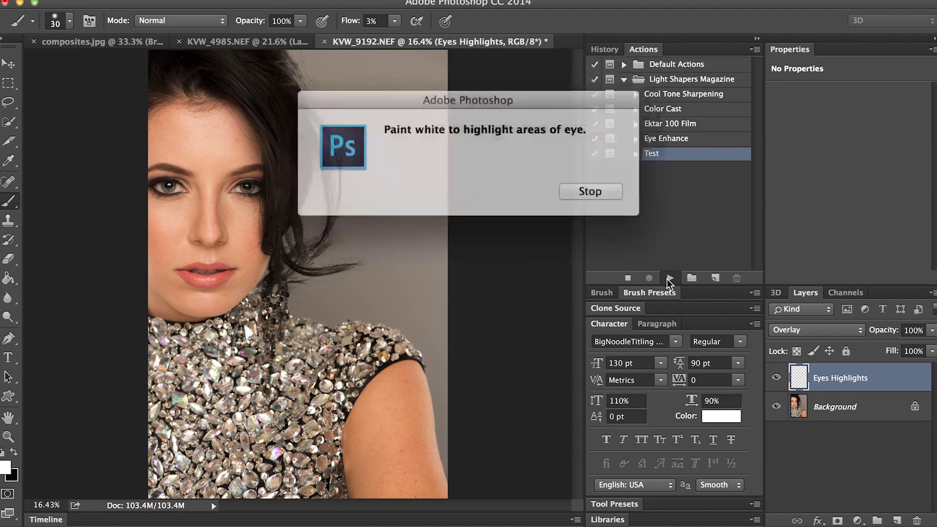
pyautogui.click(578, 188)
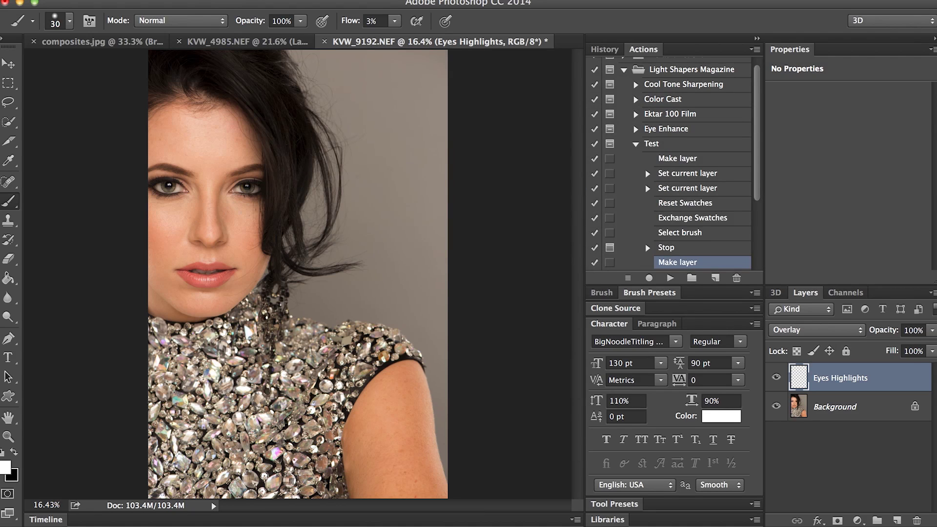
# Paint white highlights in the iris of the eye nearest the hair on the Eyes Highlights layer
pyautogui.scroll(2, 242, 189)
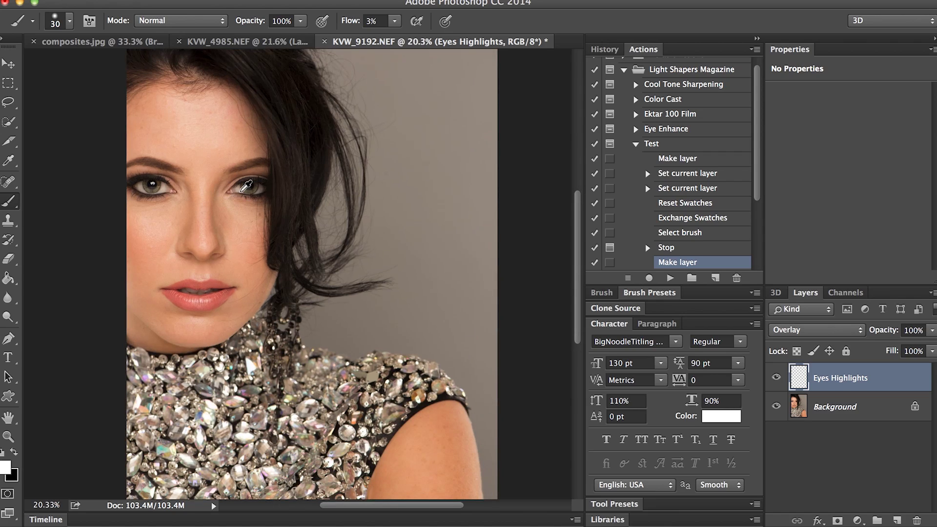
pyautogui.scroll(10, 246, 186)
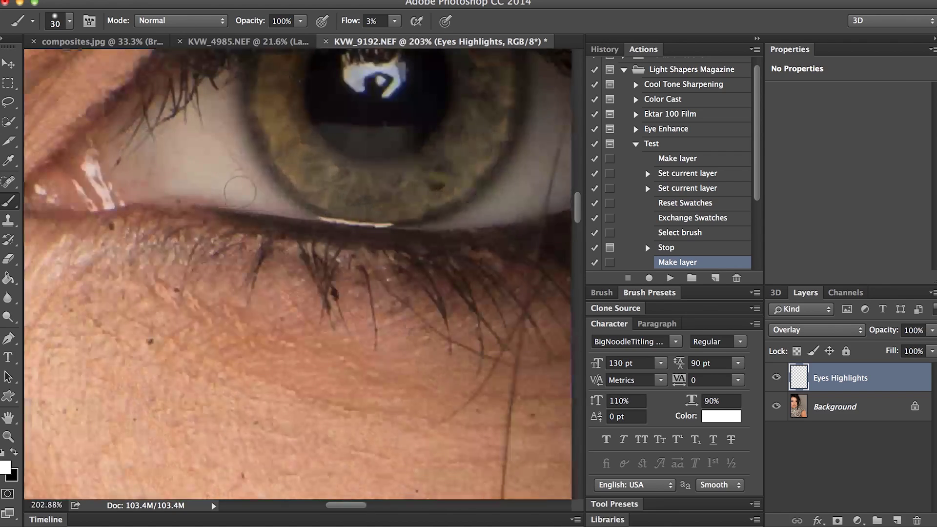
pyautogui.scroll(-4, 480, 176)
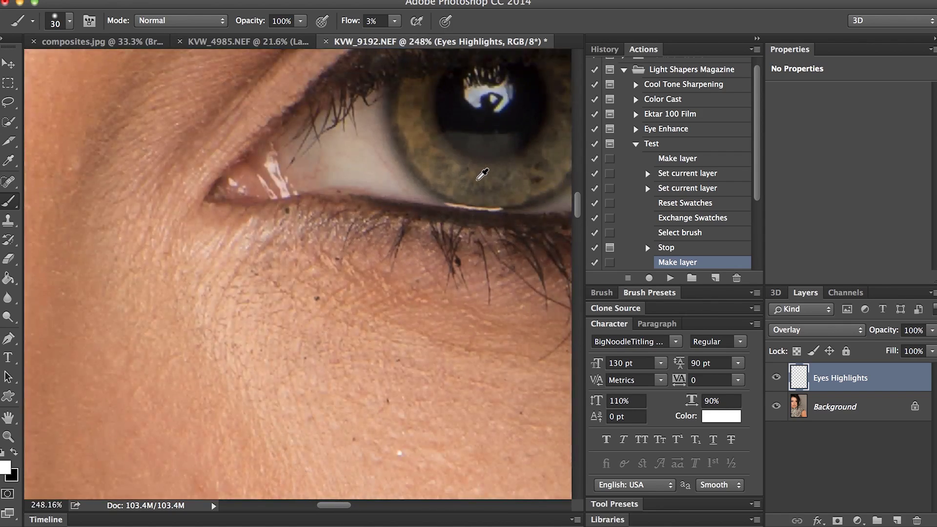
pyautogui.scroll(-3, 482, 174)
pyautogui.scroll(2, 483, 175)
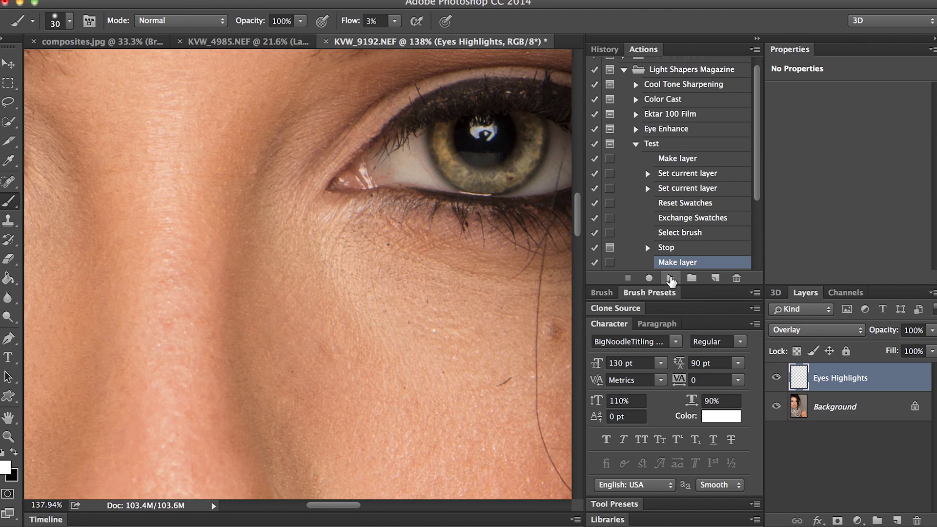
# Resume the Test action to its second stop and paint black along the iris's lower edge on the Eye Shadows layer
pyautogui.click(670, 277)
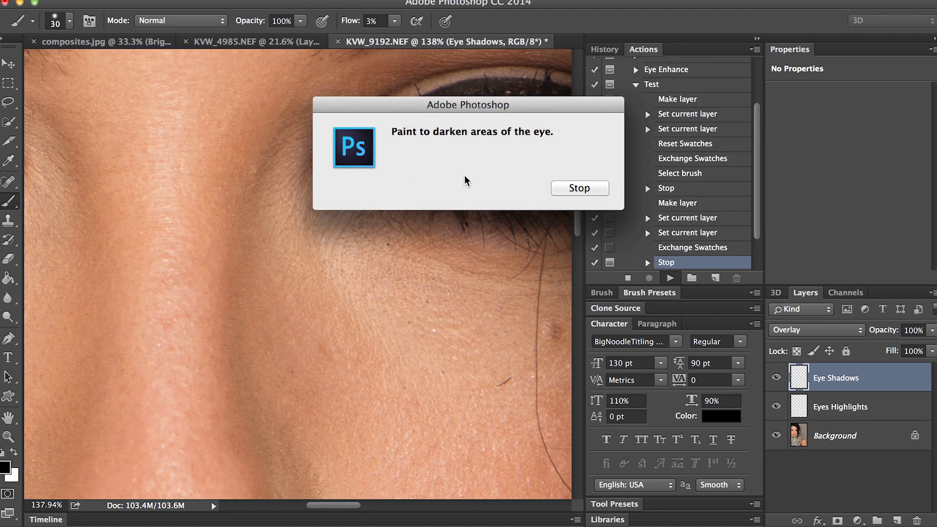
pyautogui.click(590, 194)
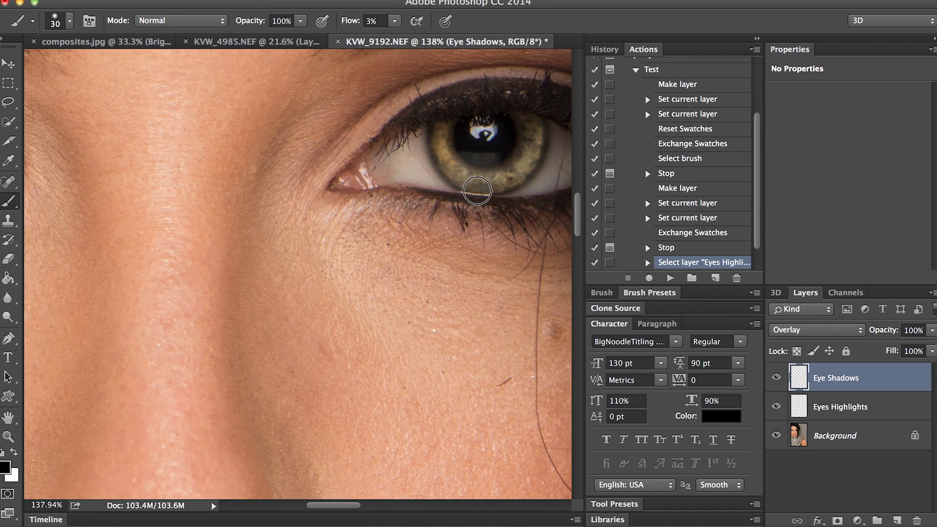
pyautogui.moveTo(481, 190); pyautogui.dragTo(439, 165)
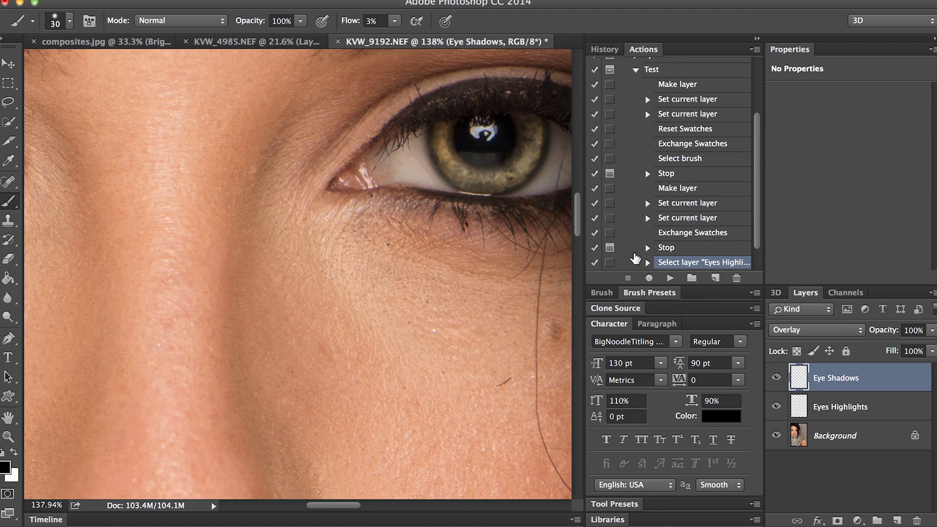
# Play the remaining steps of the Test action and expand the Eye Enhancements group to show its layers
pyautogui.click(670, 278)
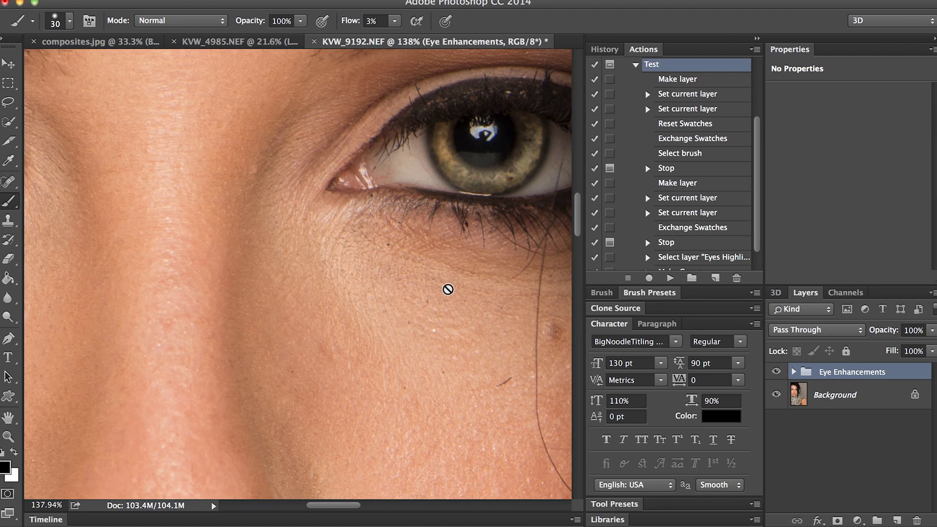
pyautogui.scroll(-5, 448, 289)
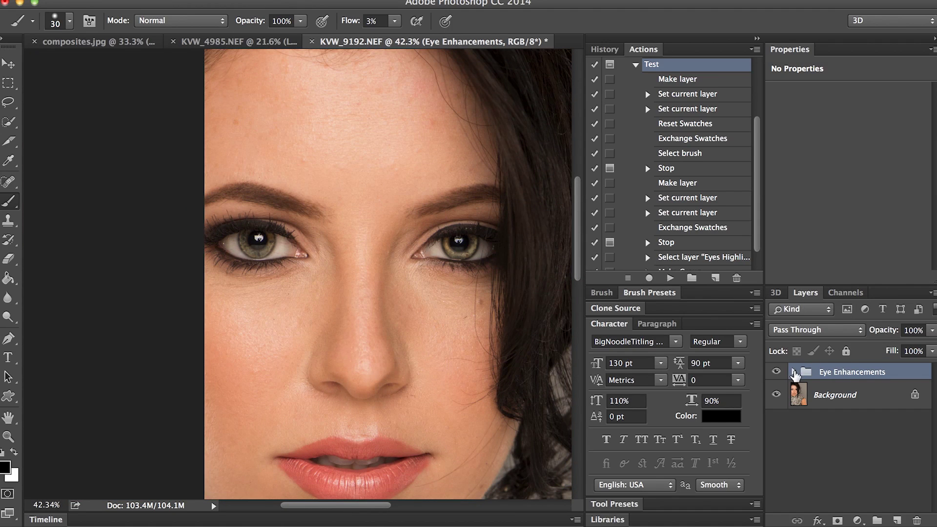
pyautogui.click(794, 373)
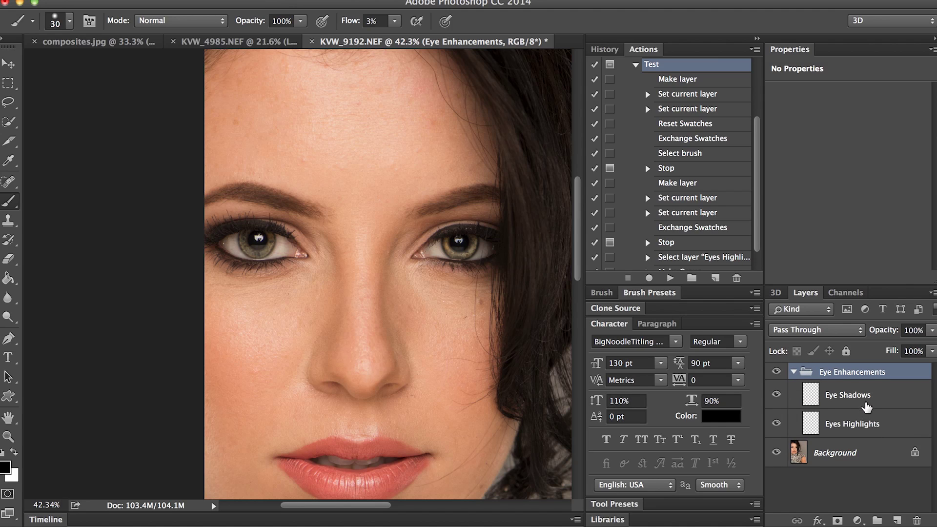
# Lower the opacity of the Eye Shadows layer to 56%
pyautogui.click(867, 406)
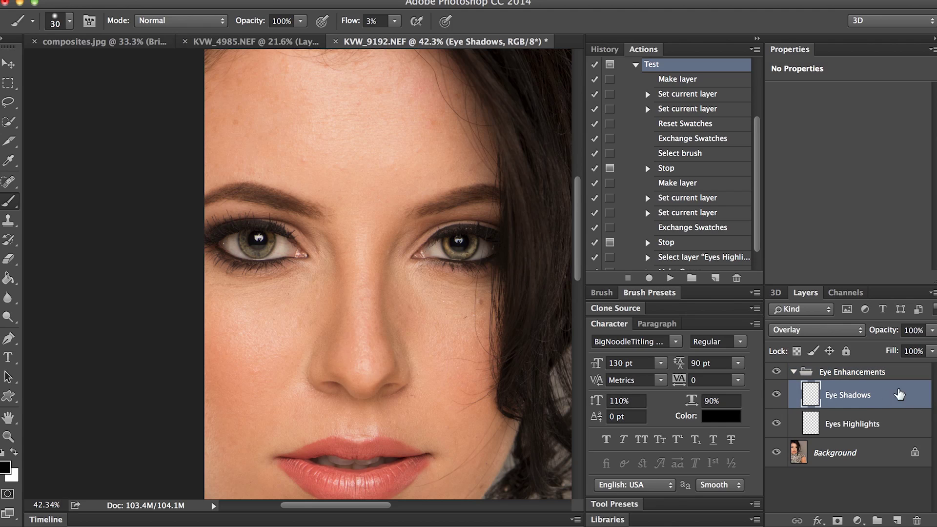
pyautogui.click(932, 330)
pyautogui.moveTo(930, 346); pyautogui.dragTo(906, 347)
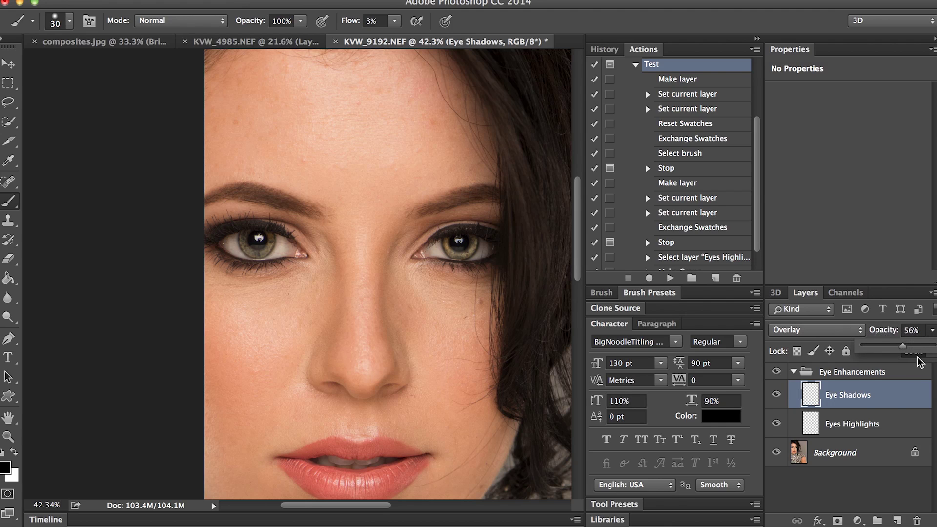
# Set the Eyes Highlights layer's opacity to 56% and the Eye Shadows layer's opacity to 100%
pyautogui.click(889, 420)
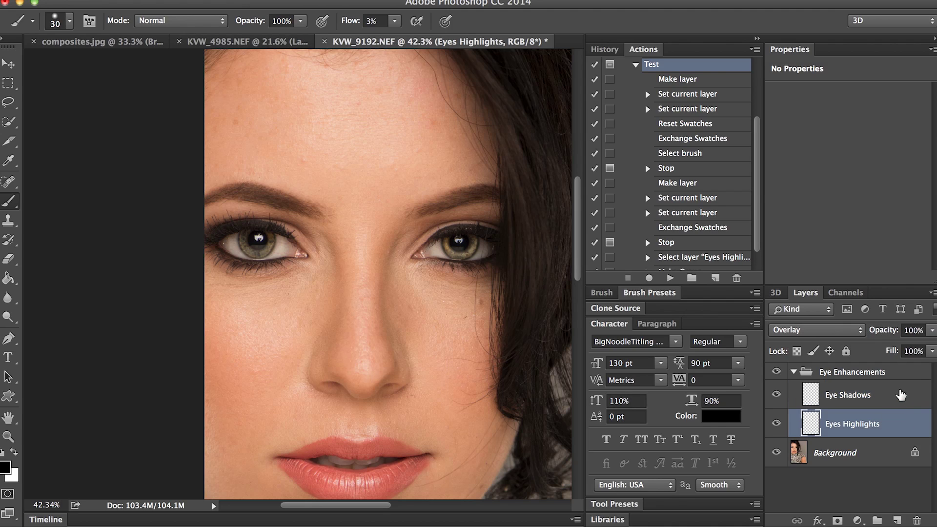
pyautogui.moveTo(932, 331); pyautogui.dragTo(909, 354)
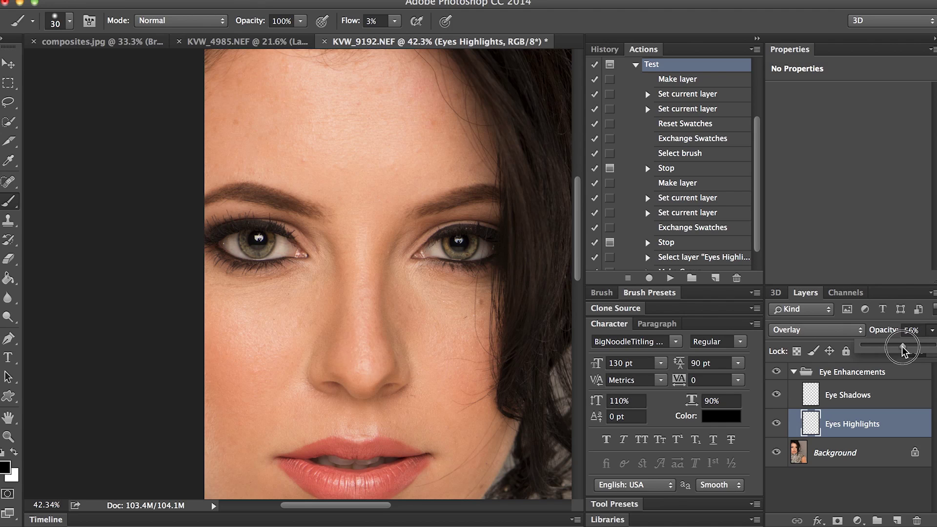
pyautogui.click(913, 395)
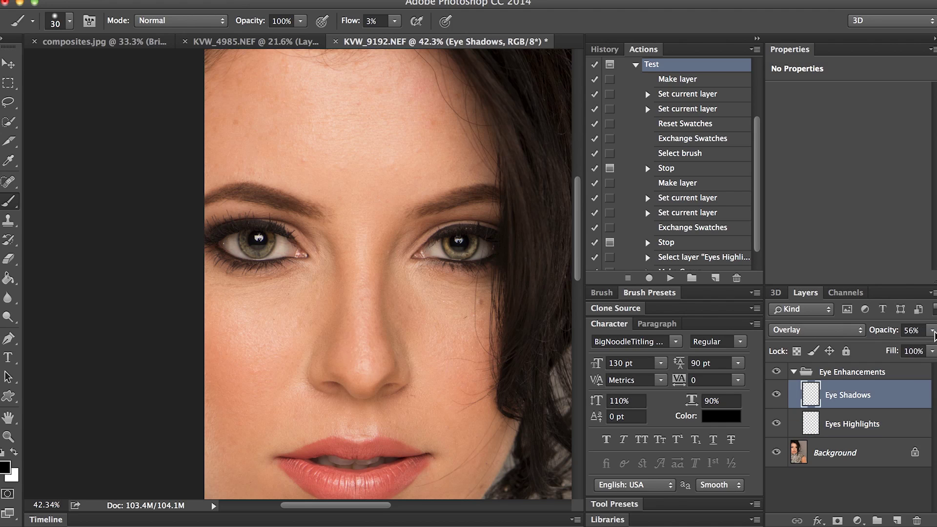
pyautogui.click(933, 330)
pyautogui.moveTo(911, 347); pyautogui.dragTo(933, 347)
# Collapse the Eye Enhancements group and set the whole group's opacity to 79%
pyautogui.click(833, 374)
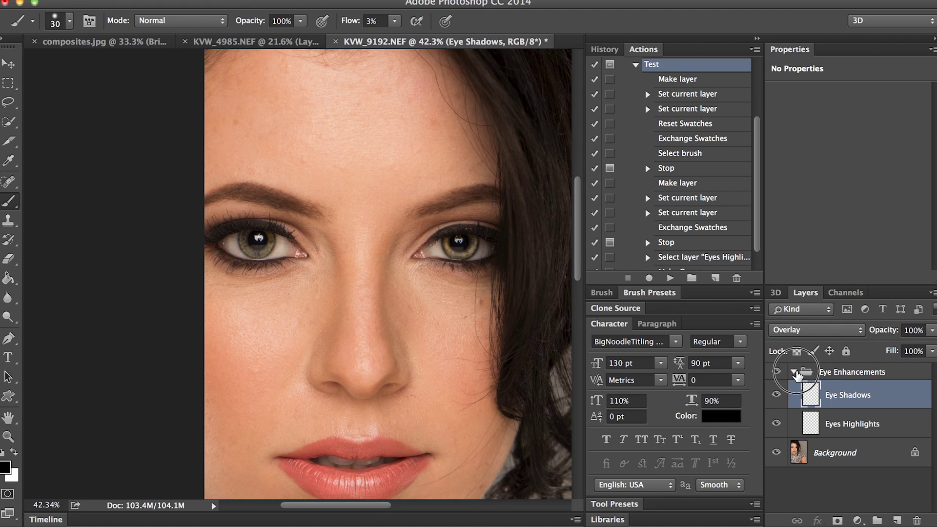
pyautogui.click(794, 371)
pyautogui.click(933, 330)
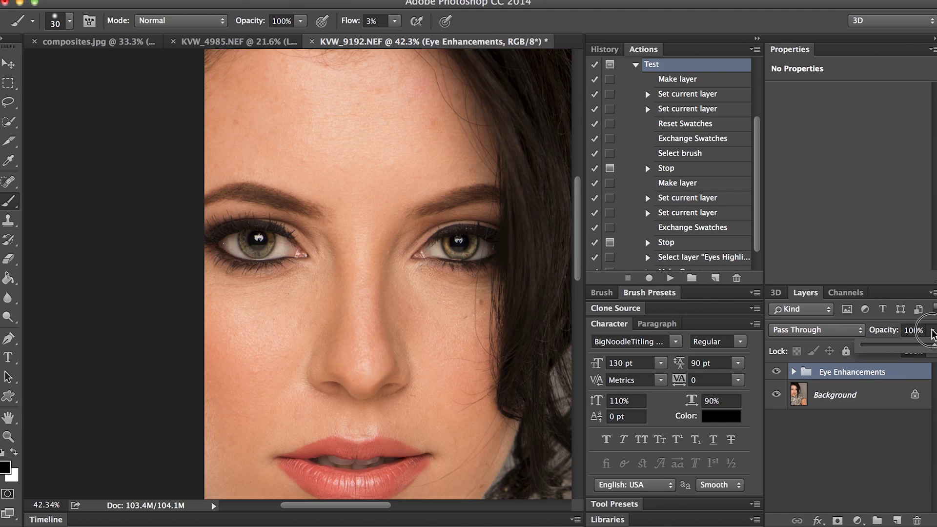
pyautogui.moveTo(933, 348)
pyautogui.mouseDown()
pyautogui.moveTo(848, 352)
pyautogui.moveTo(931, 357)
pyautogui.mouseUp()
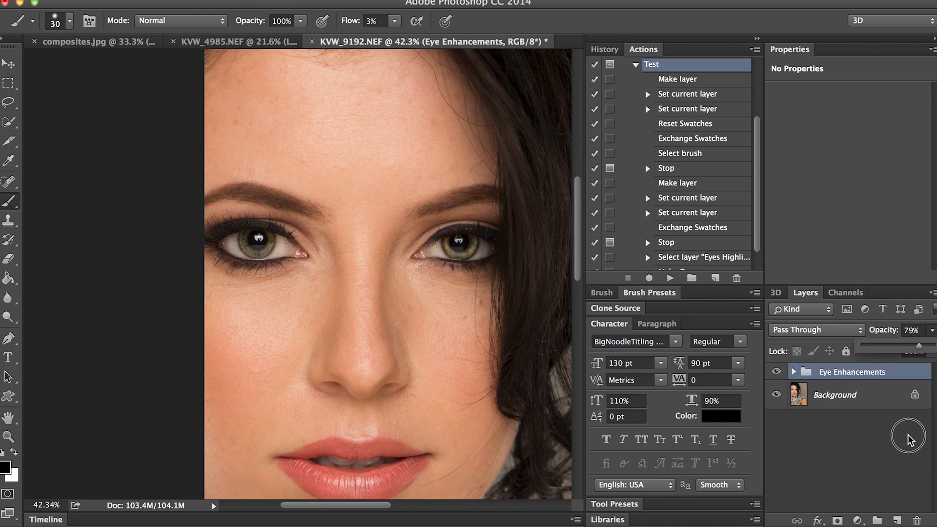
pyautogui.click(920, 438)
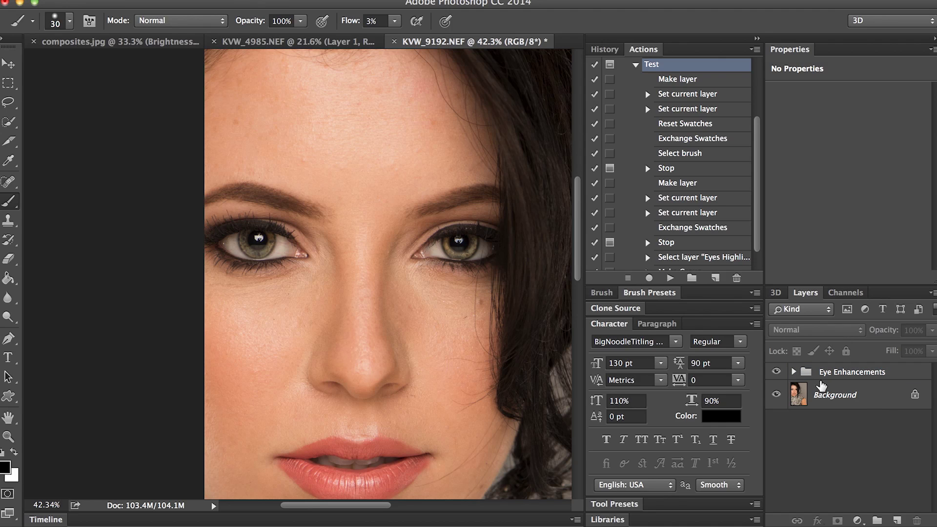